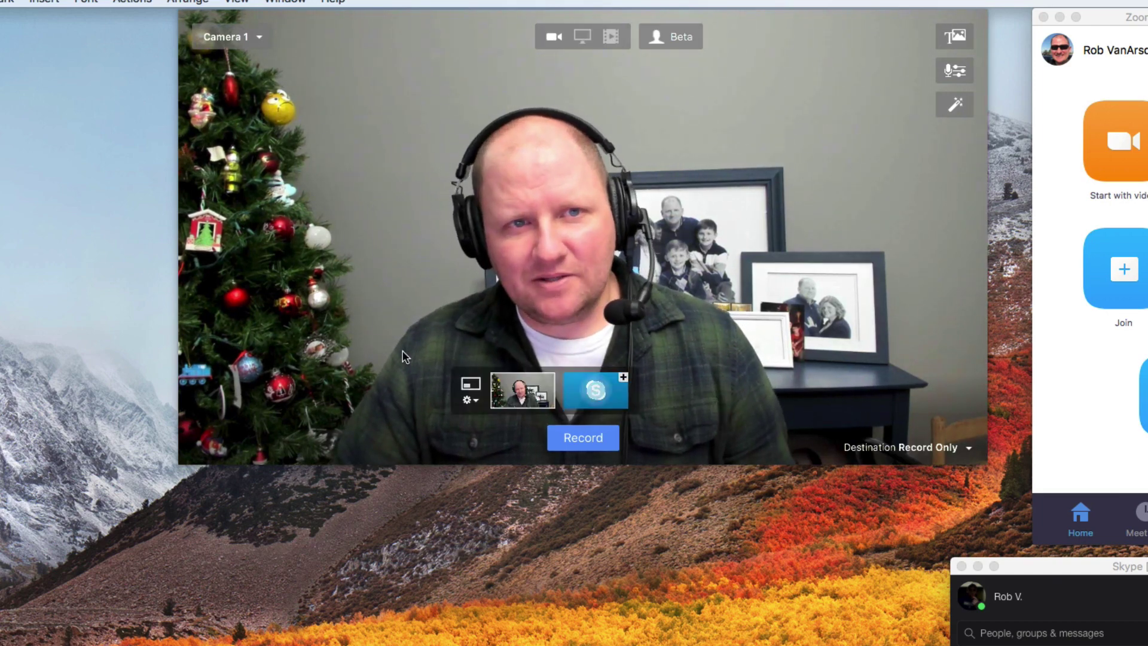
# Bring Ecamm Live forward and review its Virtual Cam options (Off, On, Install Virtual Cam)
pyautogui.click(452, 261)
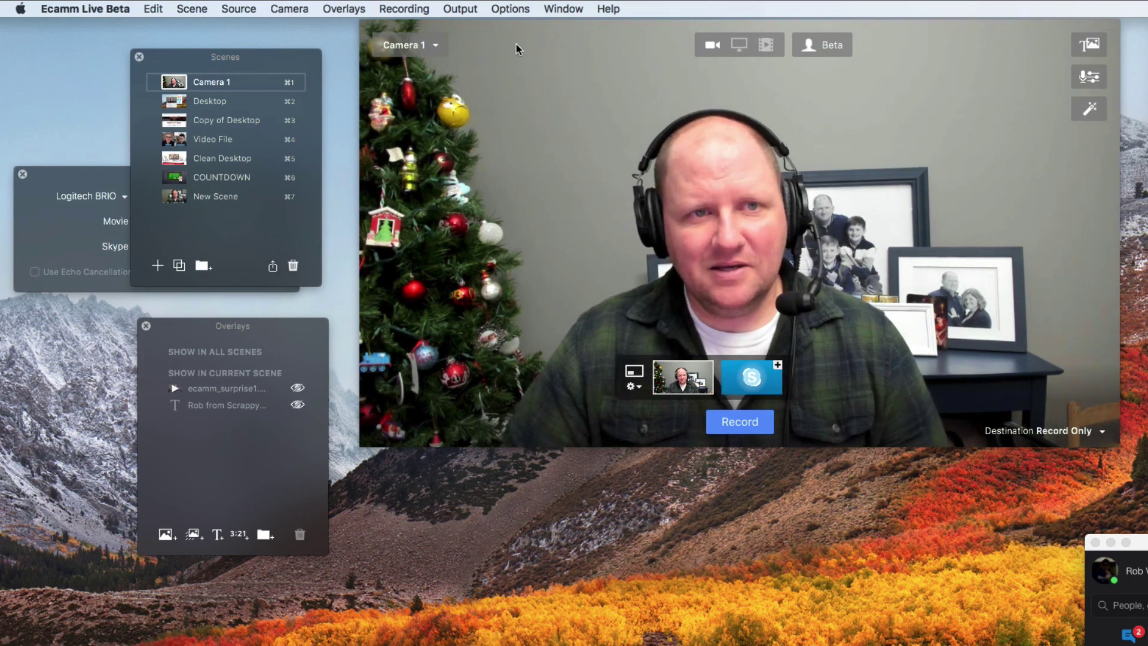
pyautogui.click(452, 9)
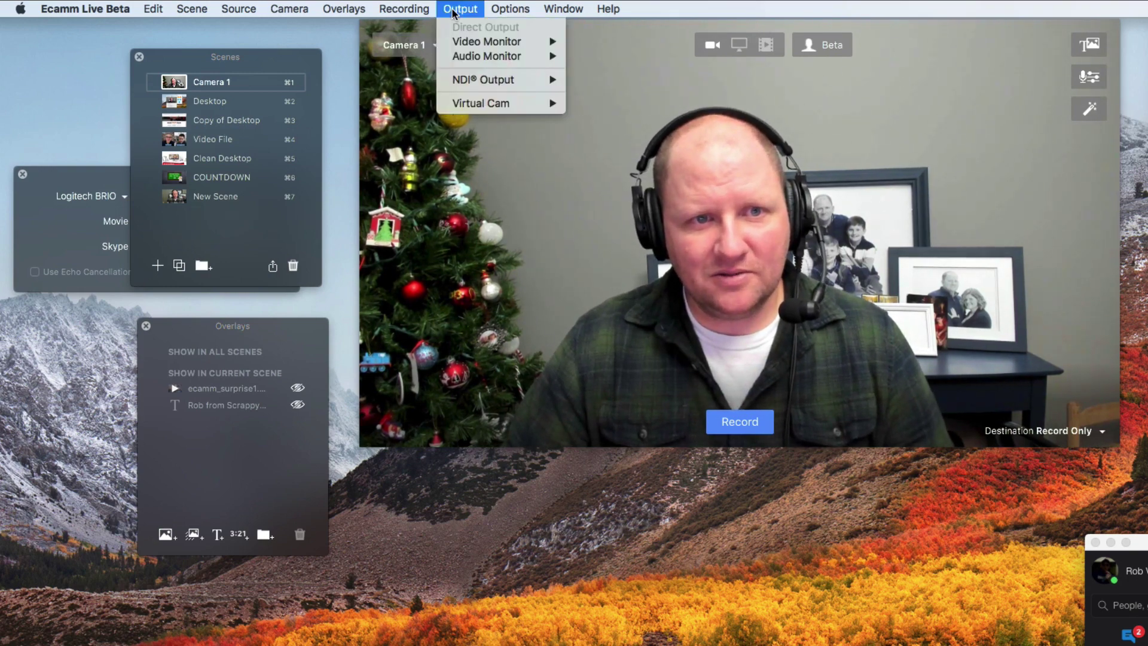
pyautogui.moveTo(536, 104)
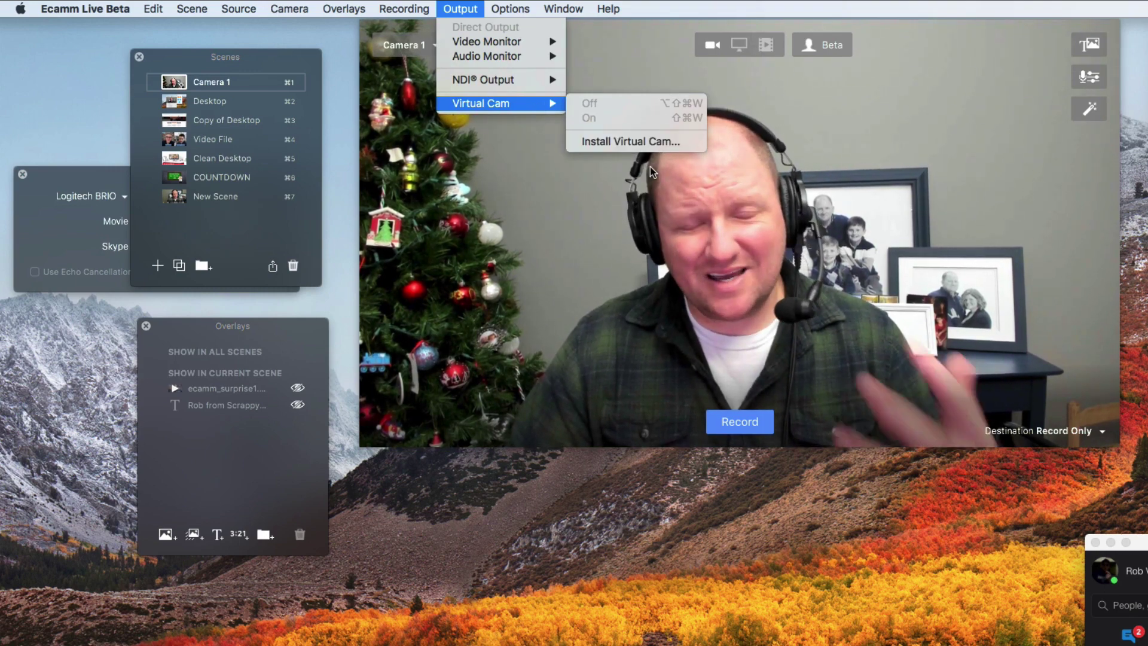
pyautogui.click(1124, 541)
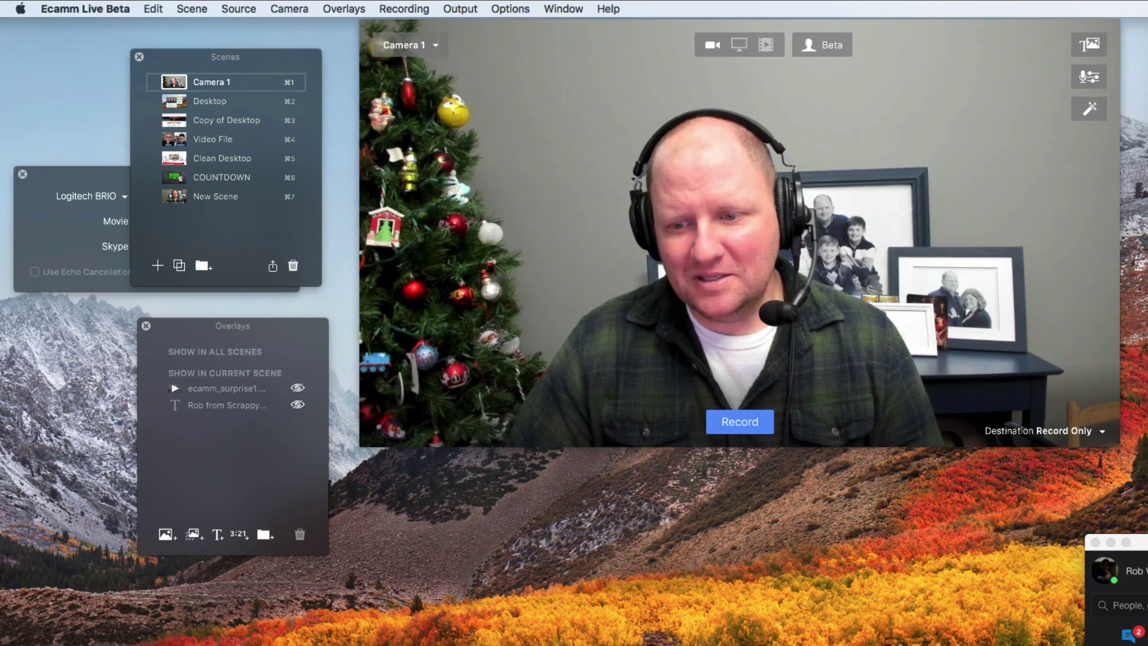
# Open Skype's Preferences window and position it at the upper centre of the screen
pyautogui.moveTo(1142, 543)
pyautogui.mouseDown()
pyautogui.moveTo(1061, 515)
pyautogui.moveTo(1142, 526)
pyautogui.mouseUp()
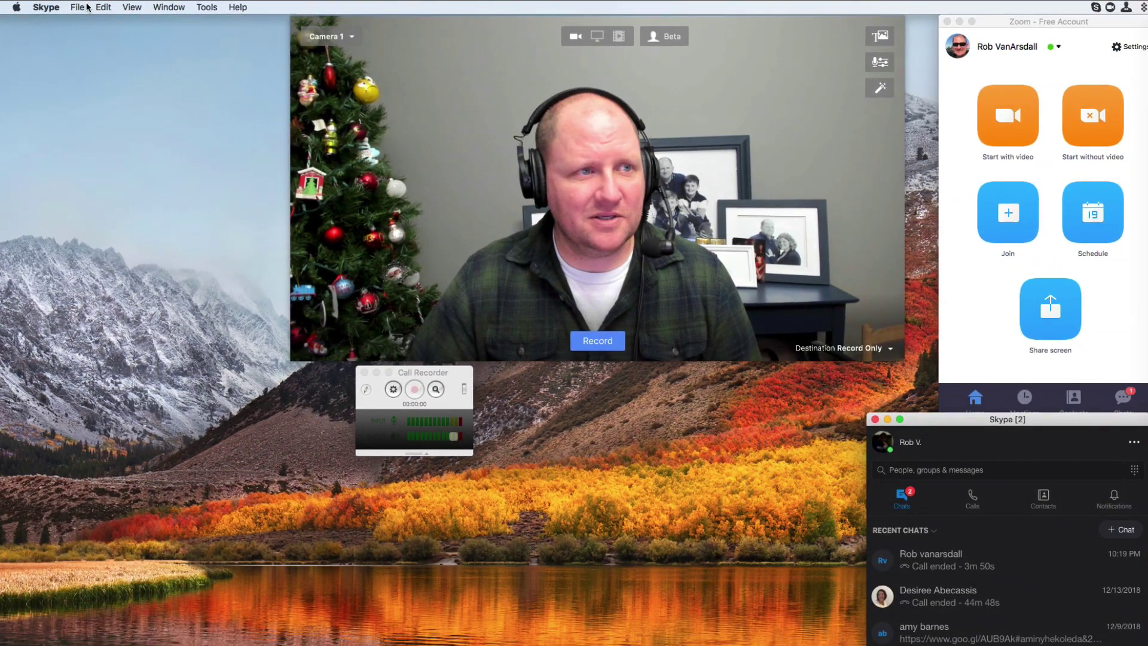
pyautogui.click(77, 7)
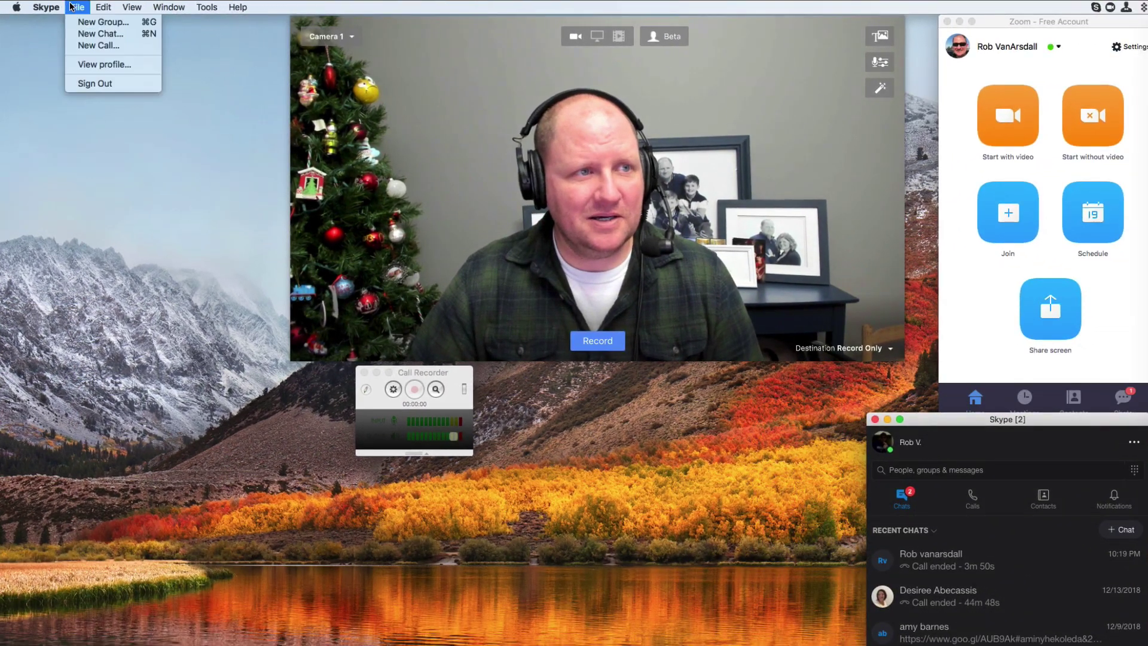
pyautogui.moveTo(47, 7)
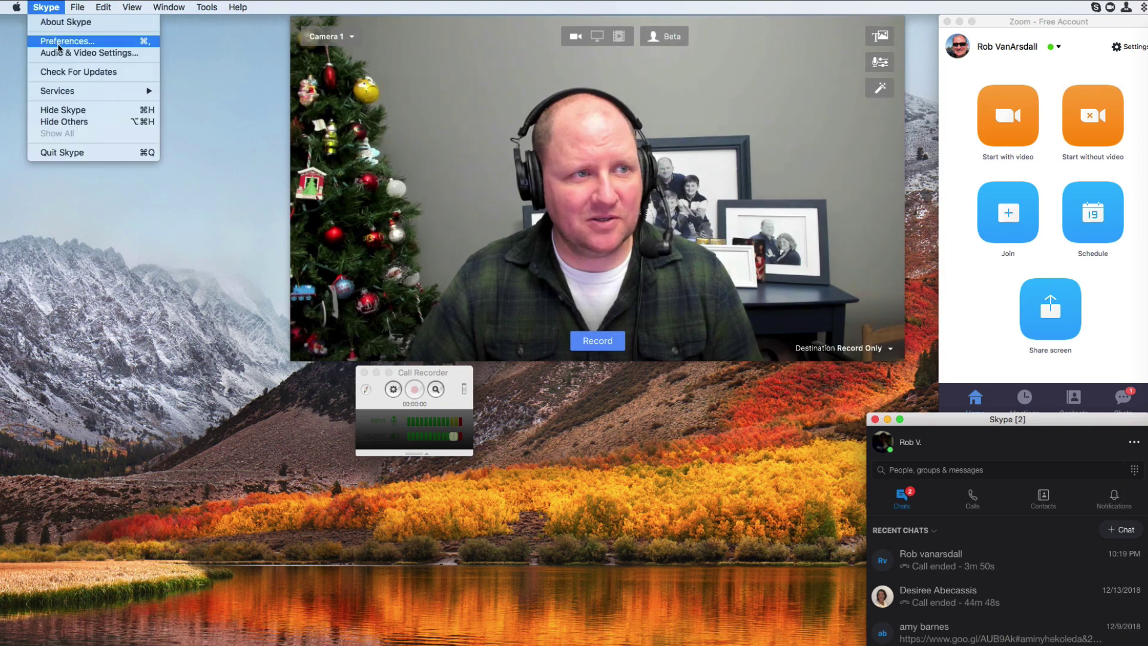
pyautogui.click(51, 39)
pyautogui.moveTo(1022, 435); pyautogui.dragTo(596, 43)
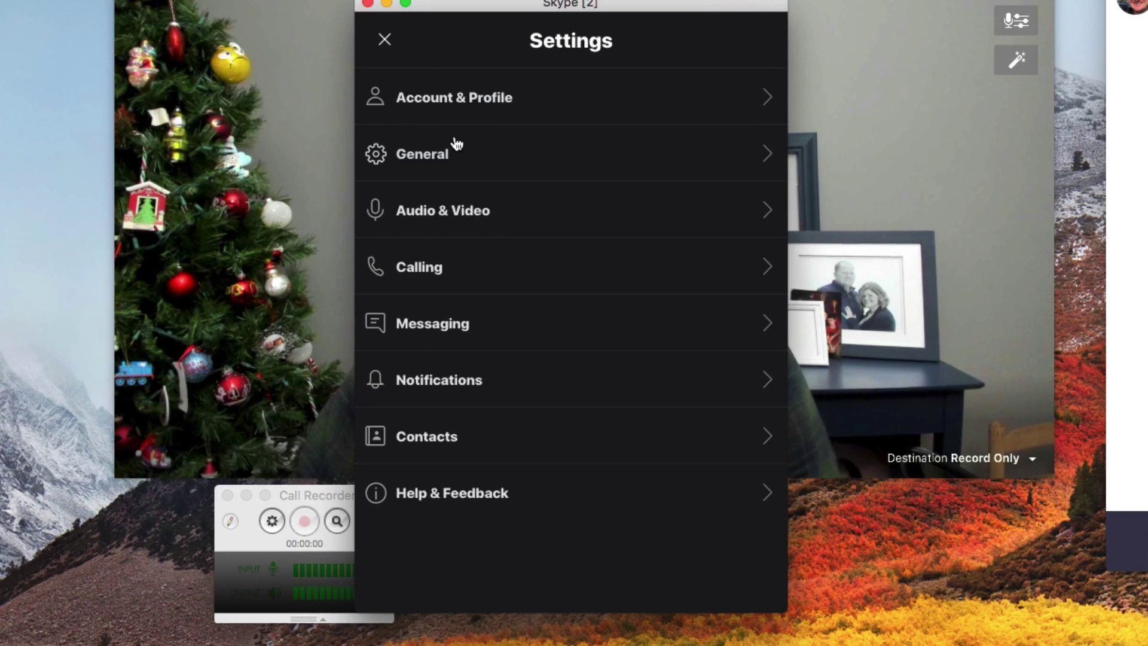
# In Audio & Video, confirm the camera is still Logitech BRIO, then move the window bottom-right
pyautogui.click(460, 220)
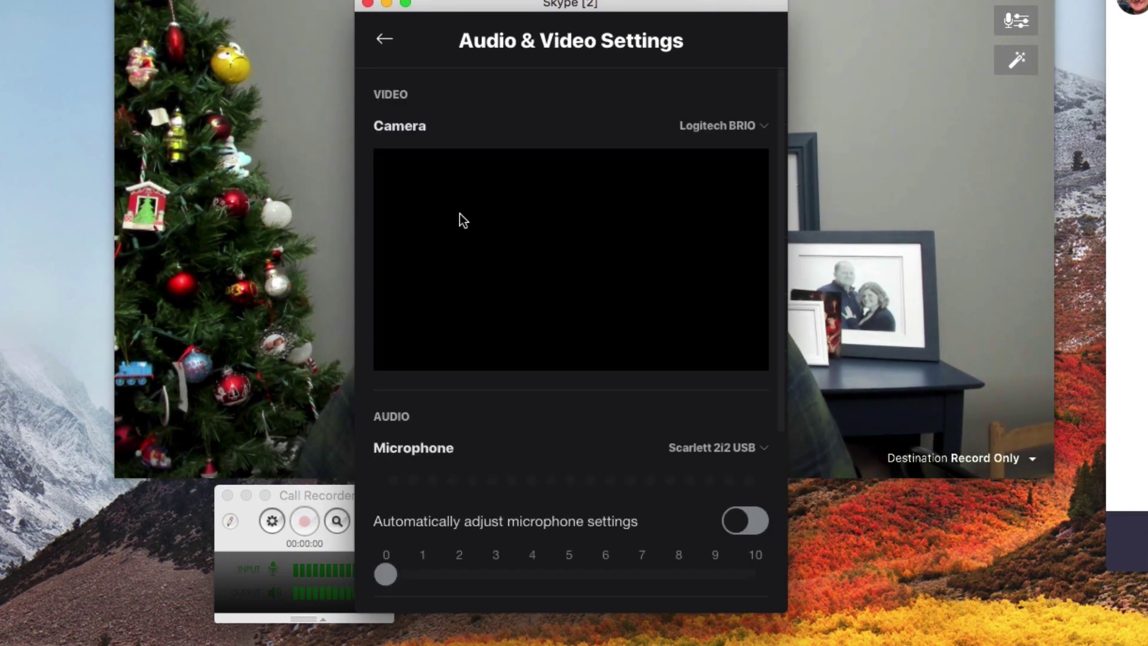
pyautogui.click(739, 120)
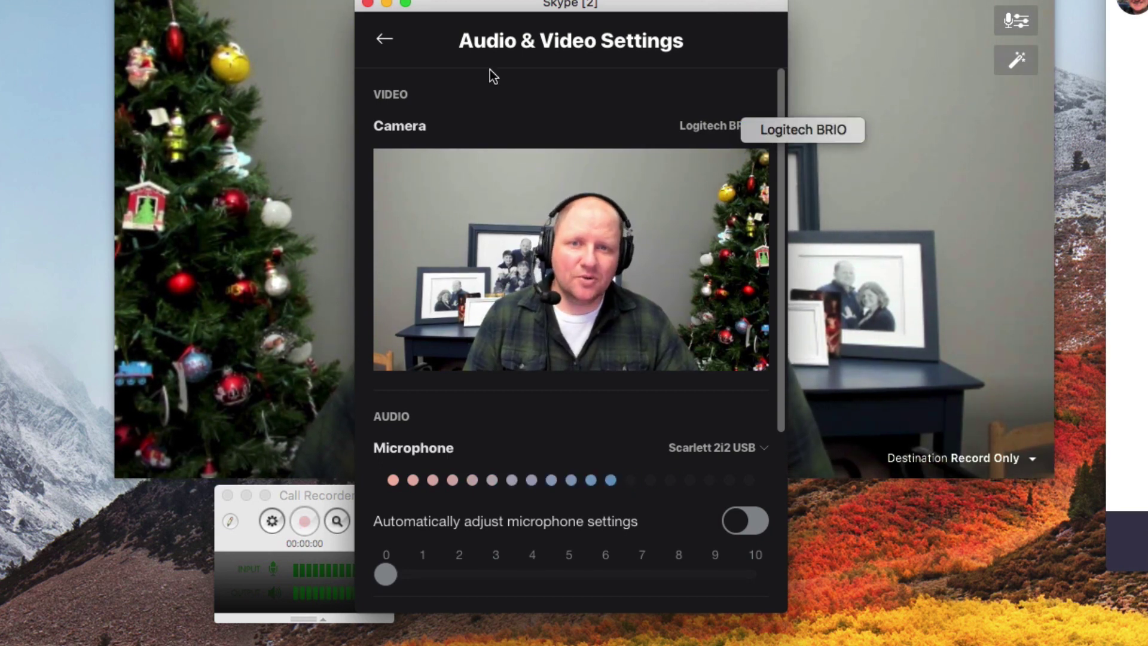
pyautogui.click(604, 110)
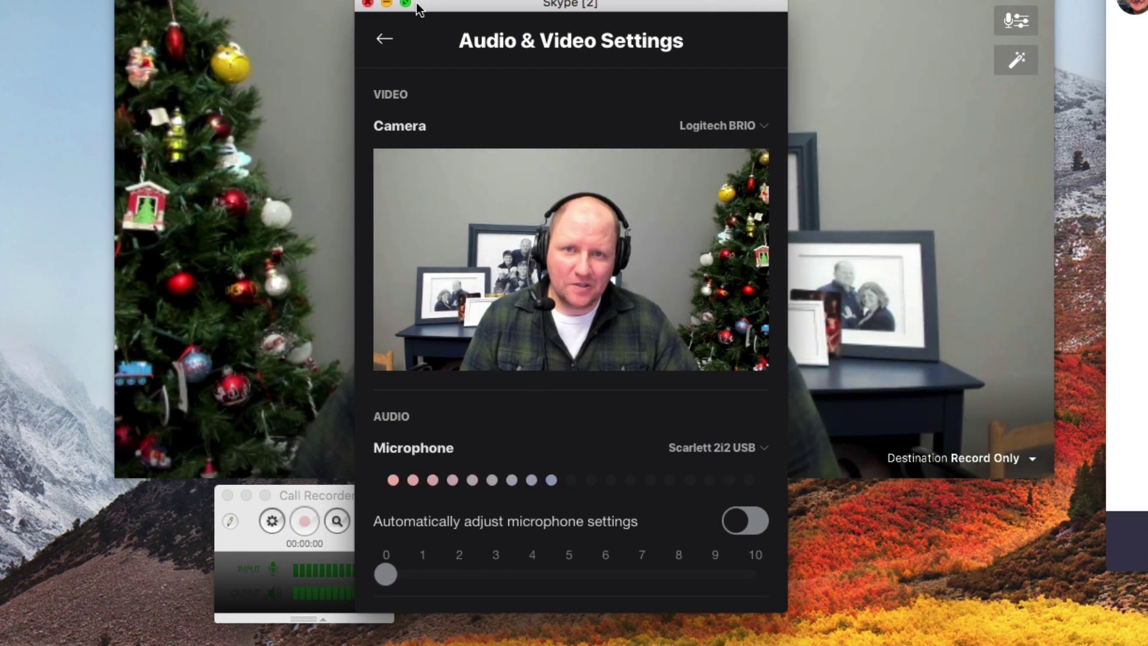
pyautogui.moveTo(417, 8); pyautogui.dragTo(1133, 427)
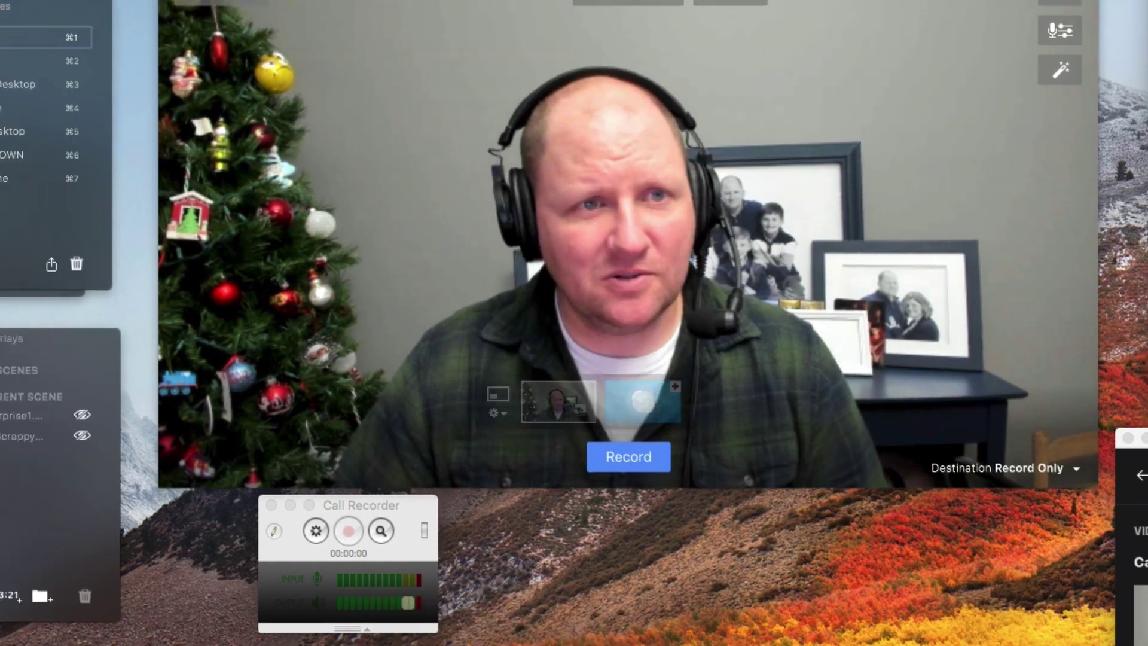
# Choose Install Virtual Cam… in Ecamm Live and authorise it with the administrator password
pyautogui.click(568, 11)
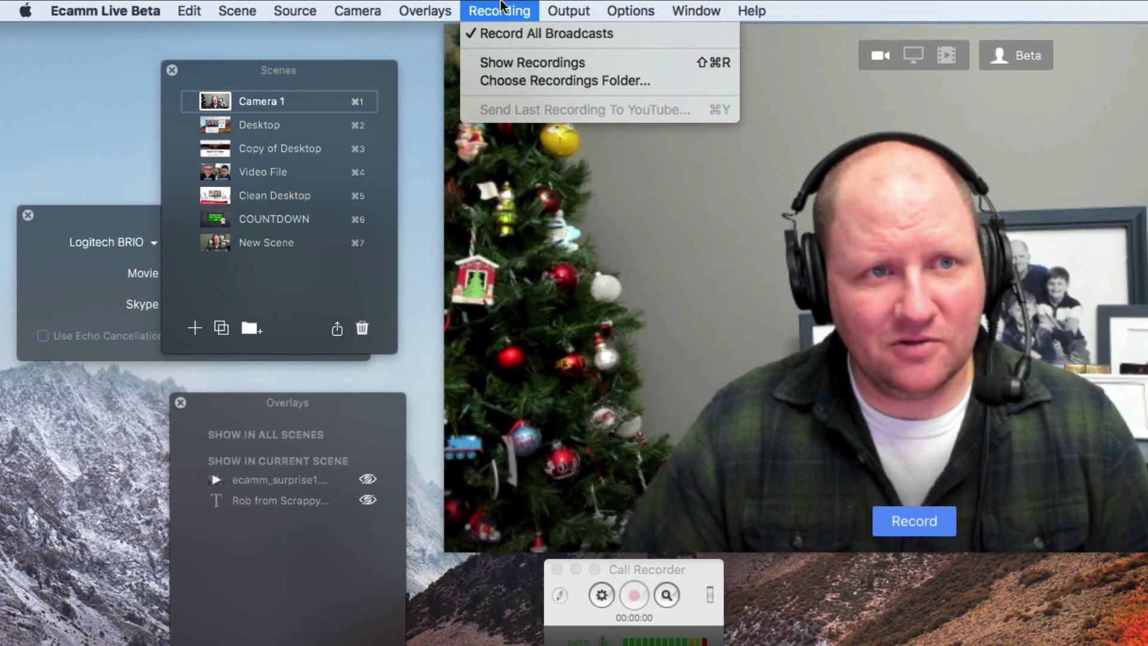
pyautogui.moveTo(616, 129)
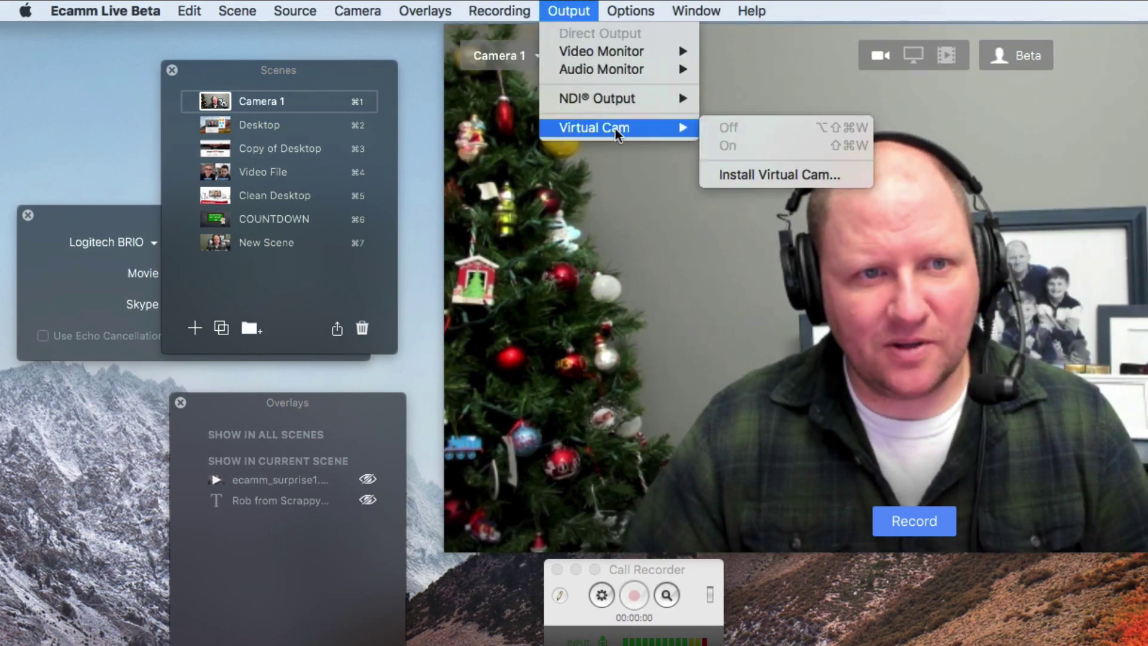
pyautogui.click(806, 179)
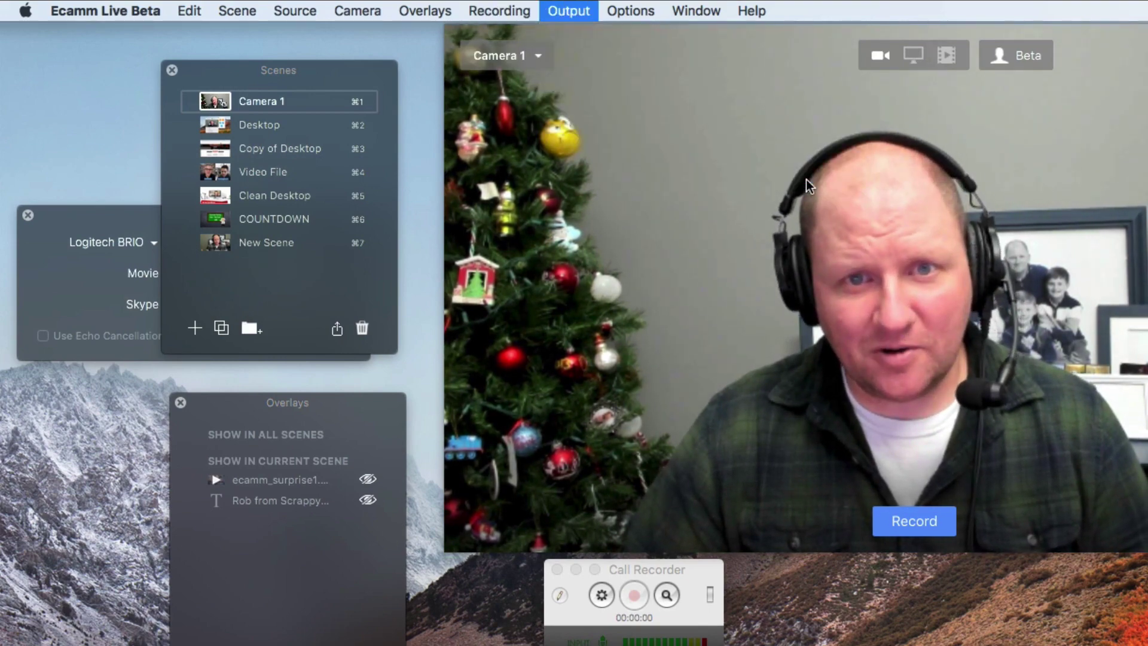
pyautogui.write('•••')
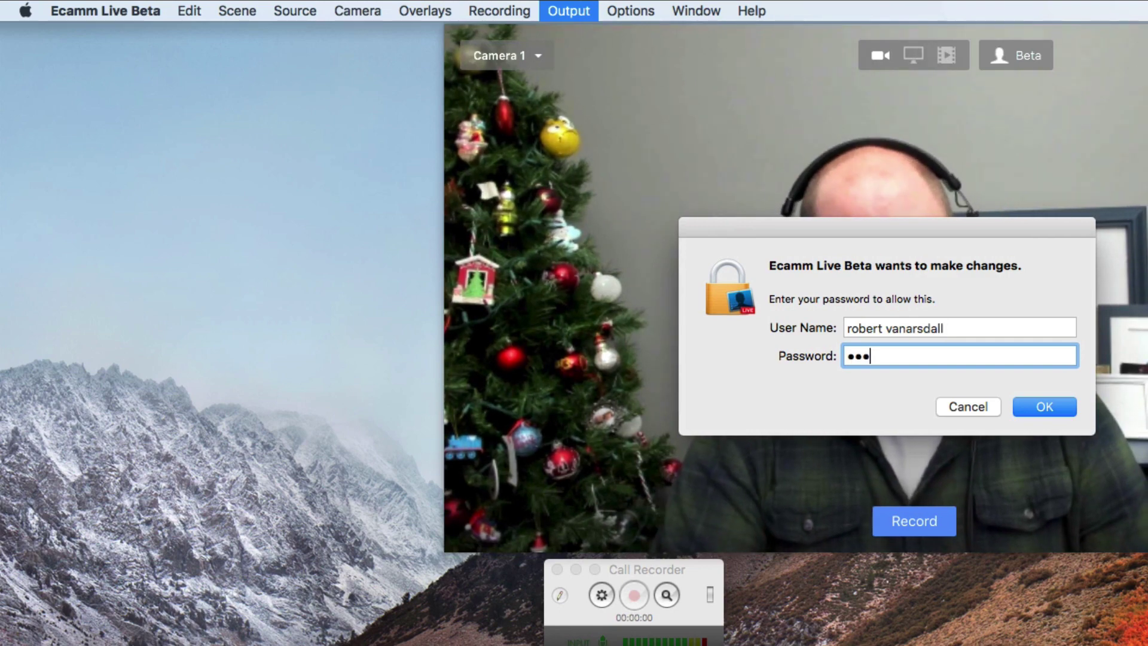
pyautogui.write('•••••••••••••')
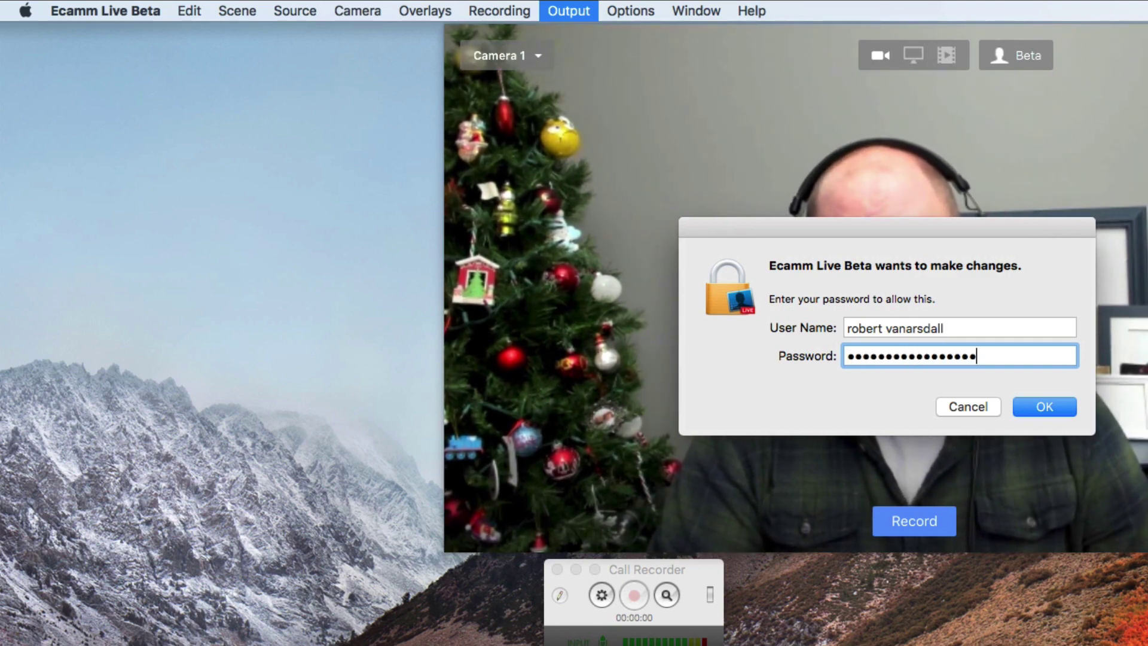
pyautogui.press('Return')
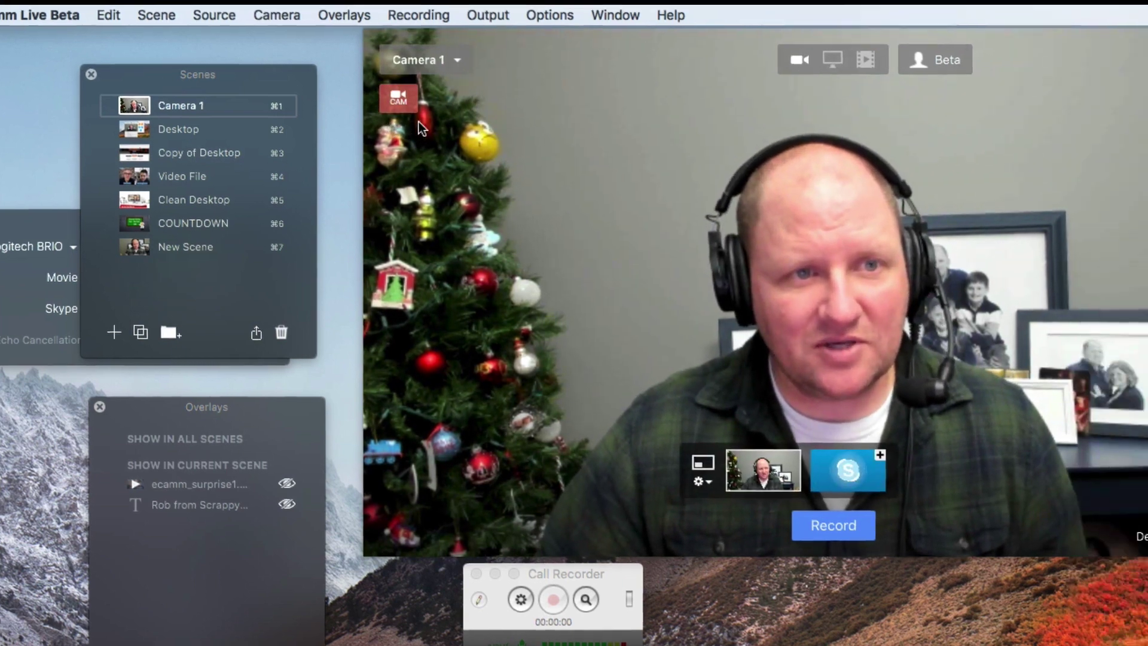
# Verify that Output > Virtual Cam now shows On
pyautogui.click(488, 15)
pyautogui.moveTo(570, 143)
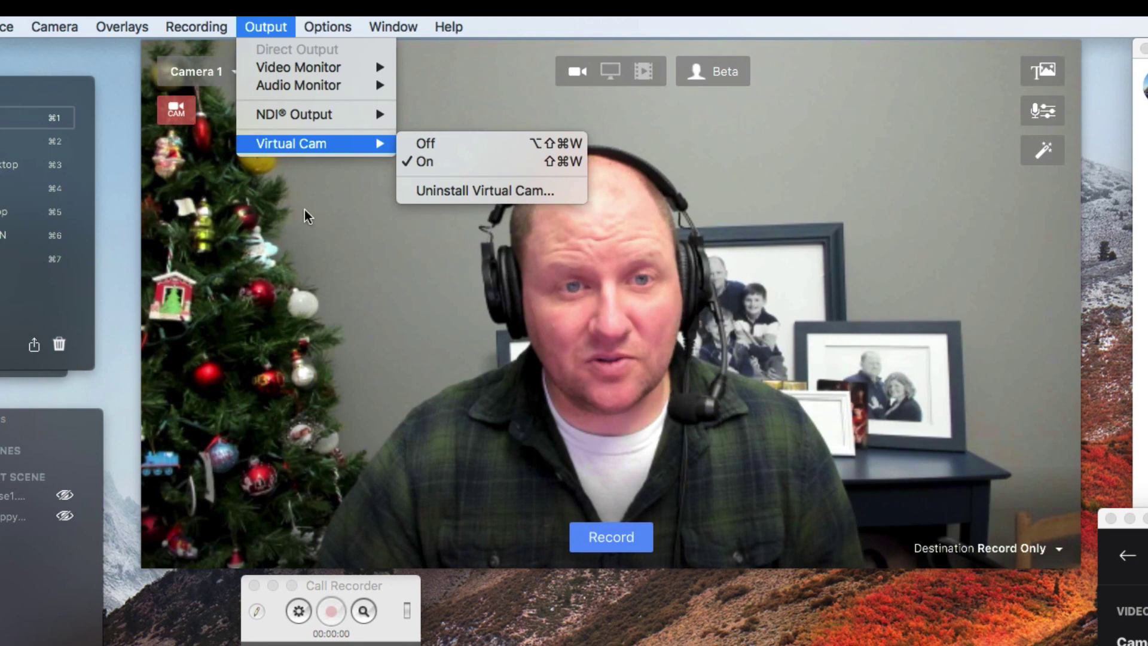
pyautogui.click(257, 272)
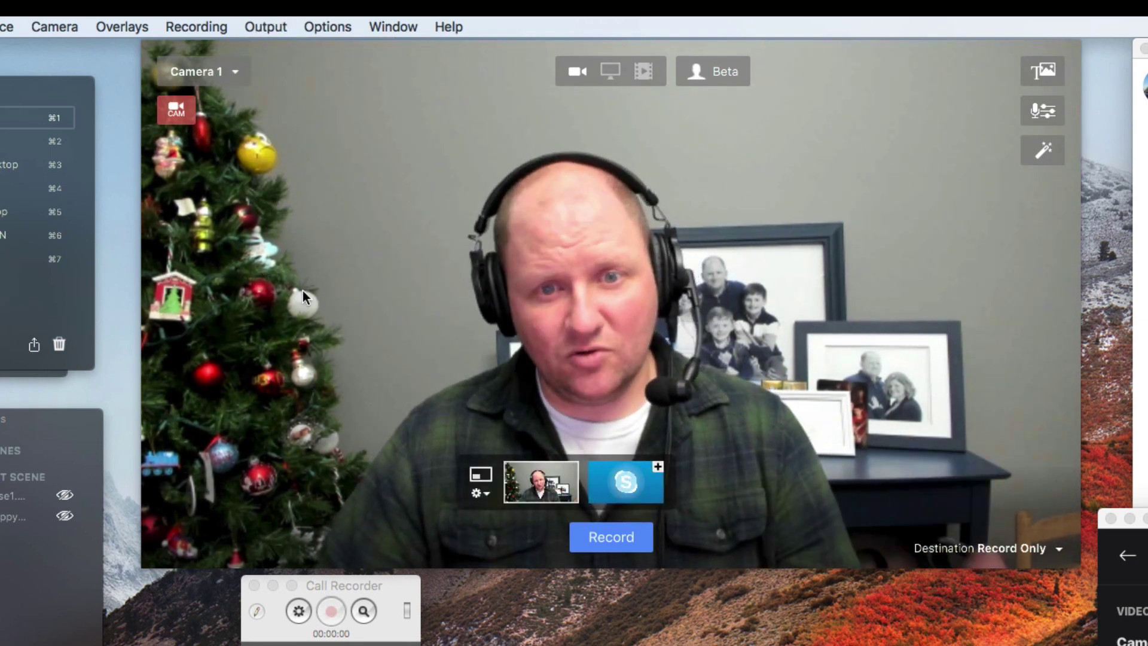
# Move Skype's Audio & Video Settings window to the middle of the screen over Ecamm Live
pyautogui.click(1139, 627)
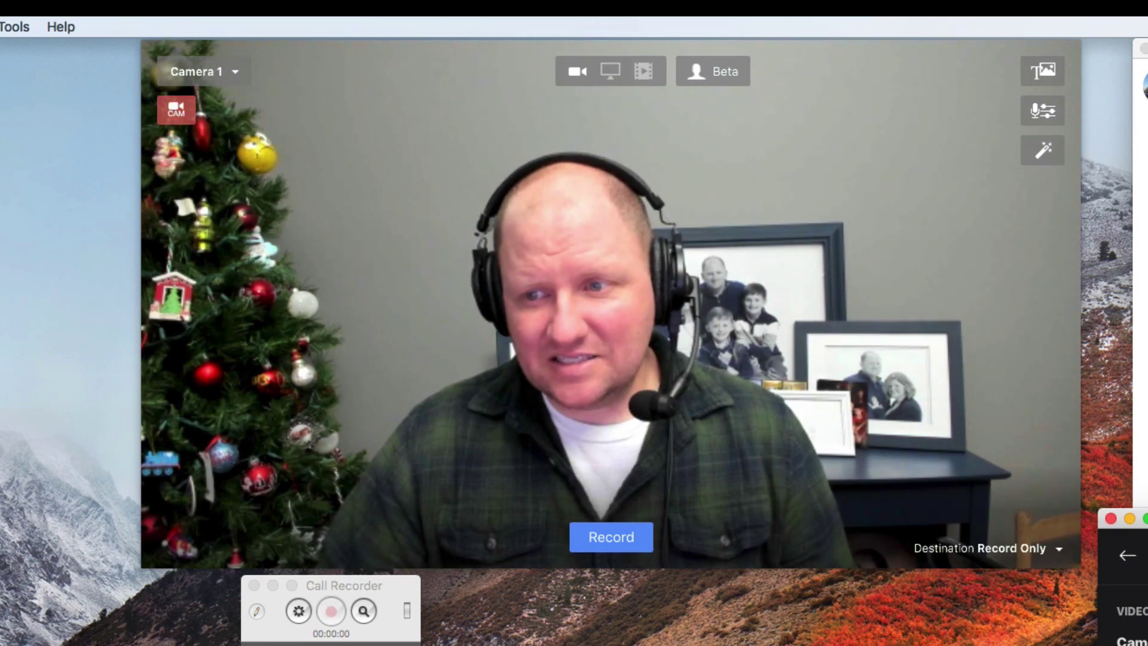
pyautogui.moveTo(1146, 519); pyautogui.dragTo(475, 127)
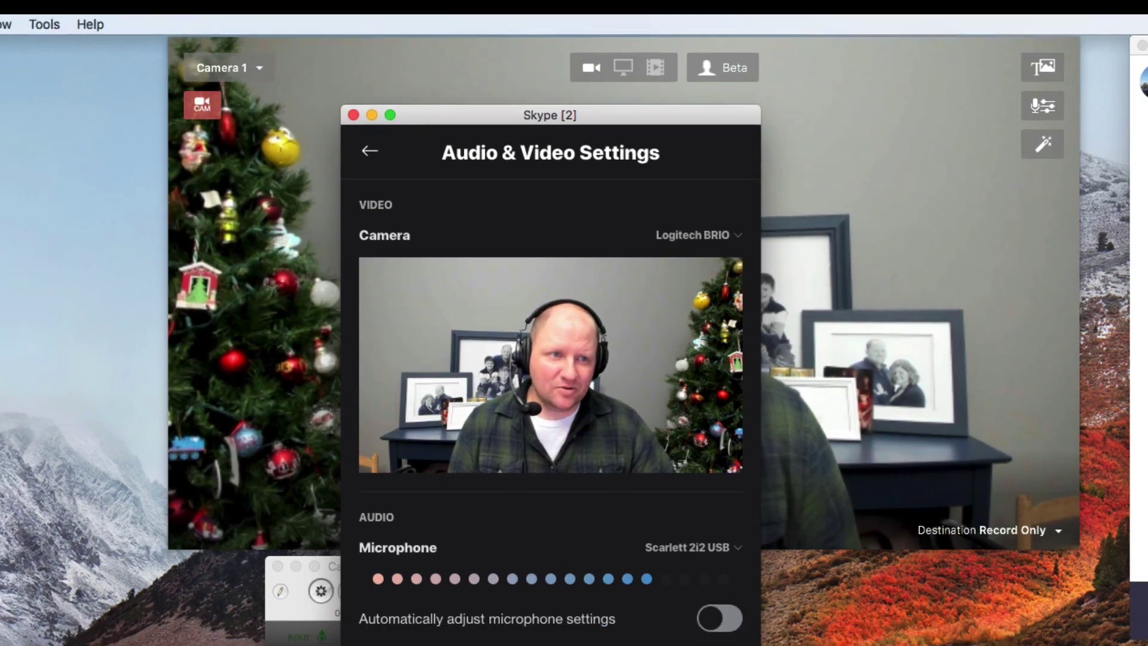
# In Zoom's Video preferences, confirm the camera is still Logitech BRIO
pyautogui.click(1147, 157)
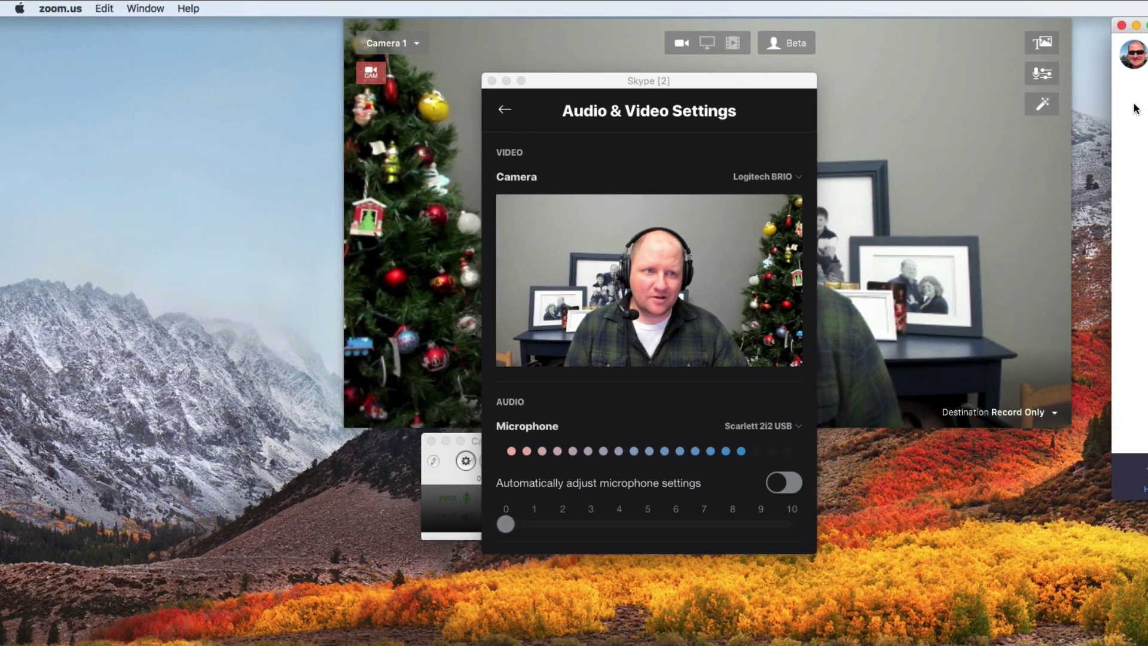
pyautogui.click(60, 8)
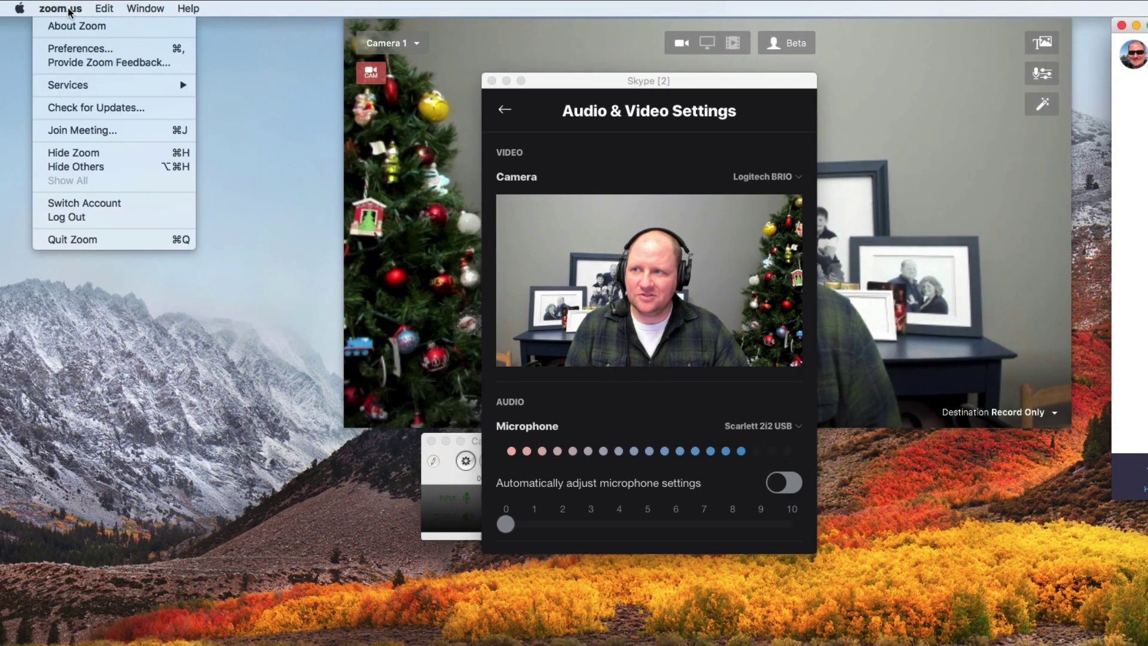
pyautogui.click(89, 49)
pyautogui.click(542, 159)
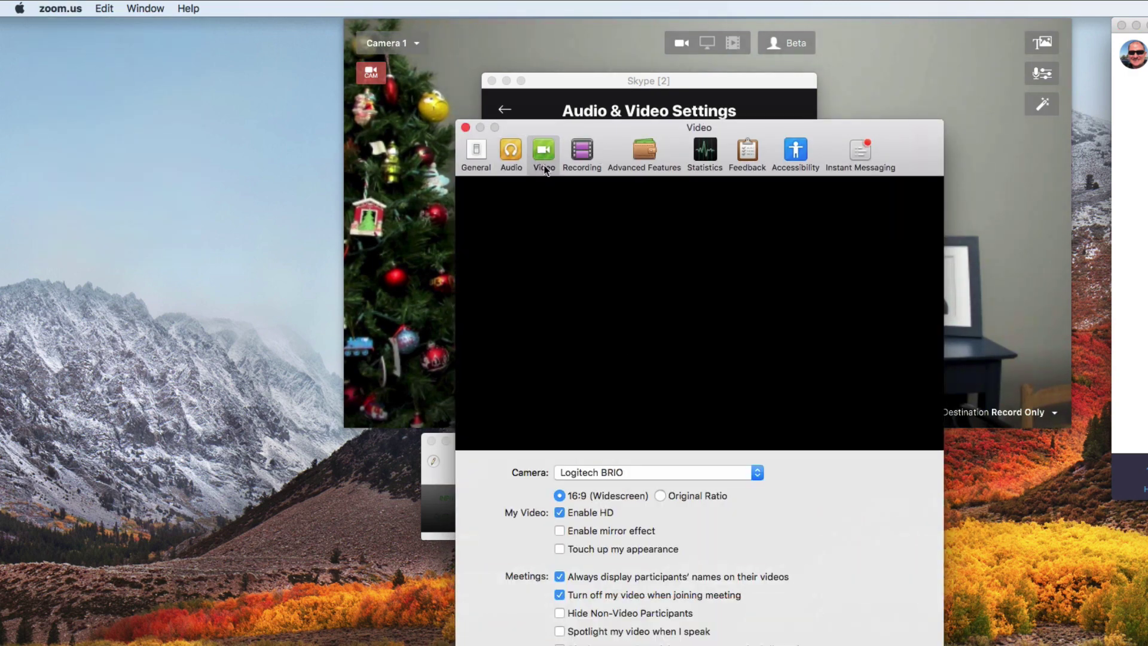
pyautogui.click(701, 474)
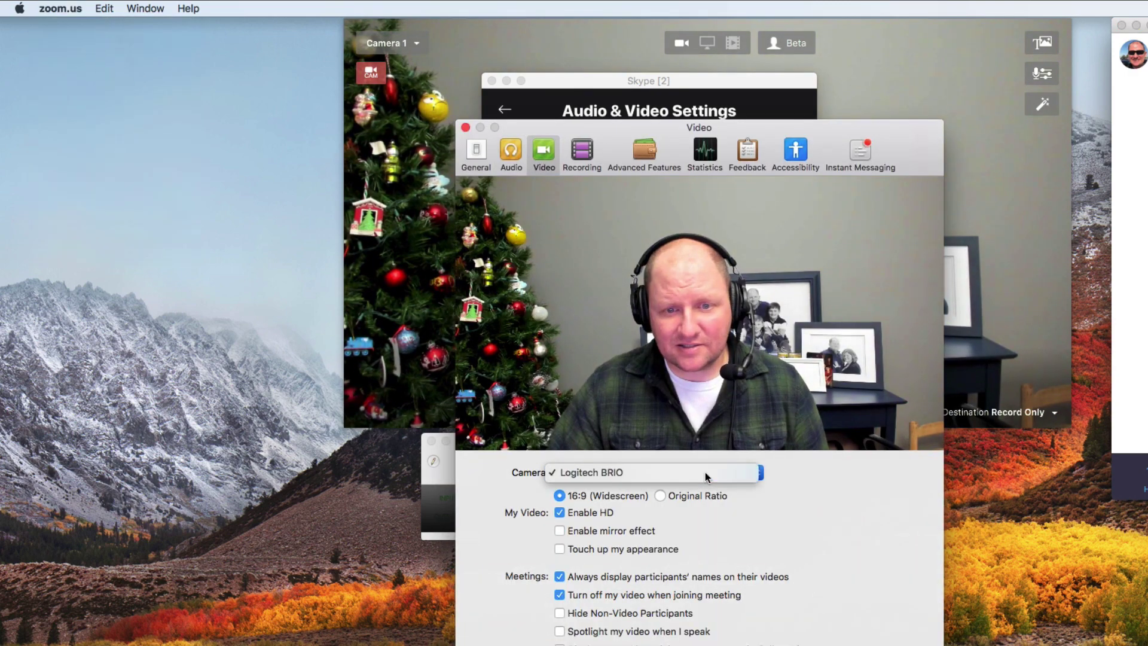
pyautogui.click(705, 472)
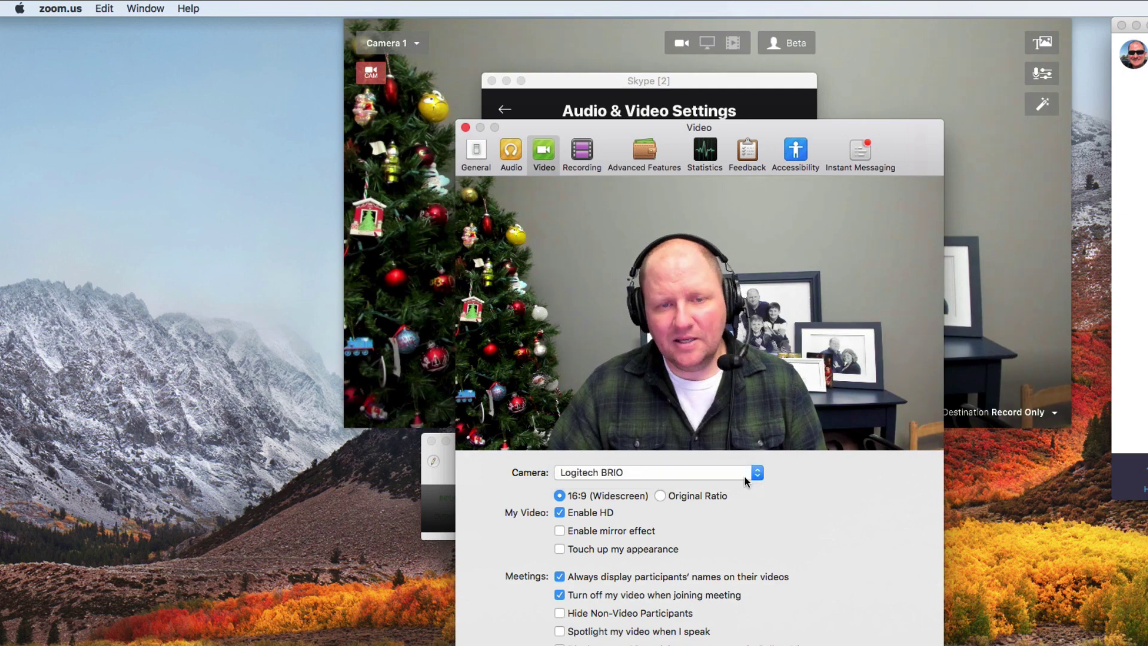
# Close Zoom's and Skype's settings windows, quit Zoom, and return to Ecamm Live
pyautogui.click(465, 128)
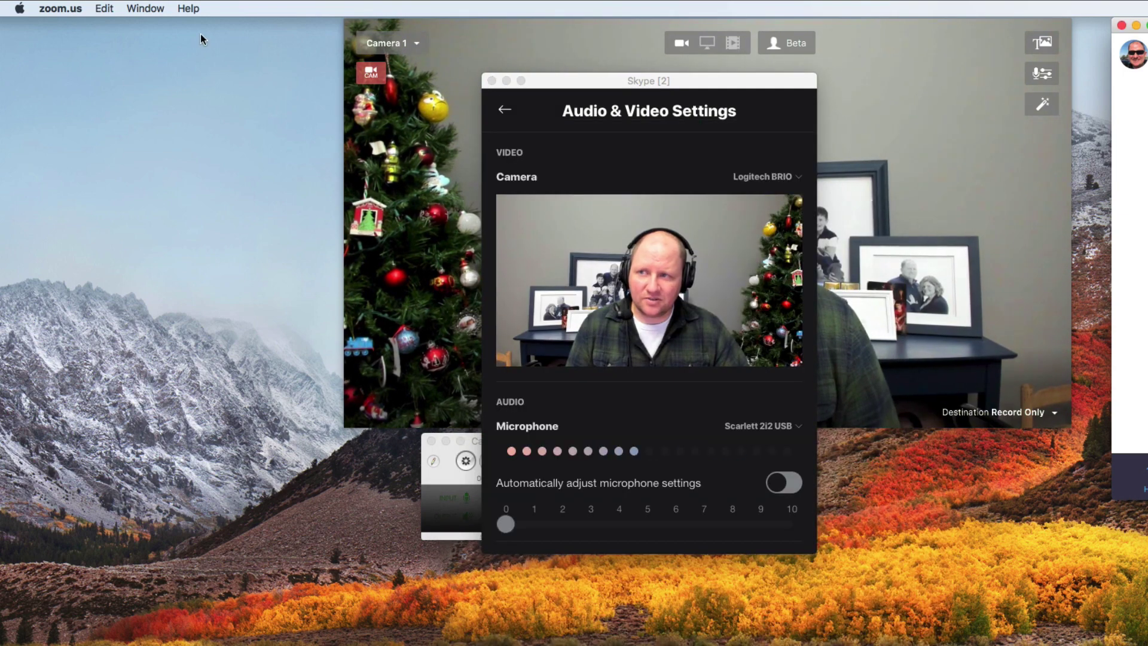
pyautogui.click(492, 81)
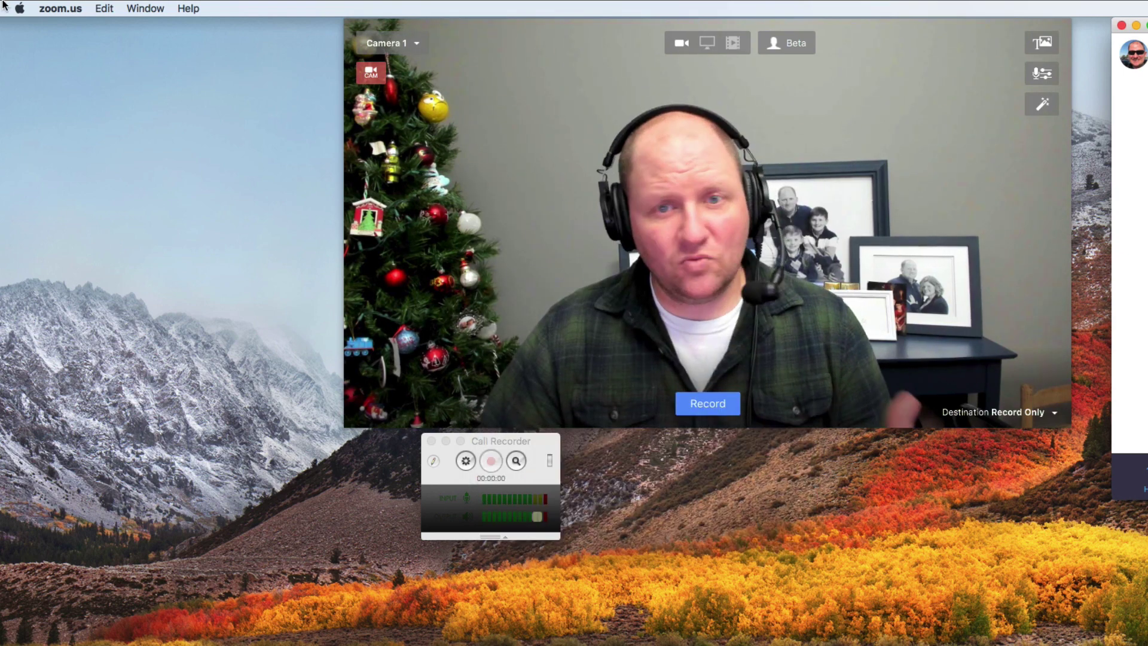
pyautogui.click(60, 9)
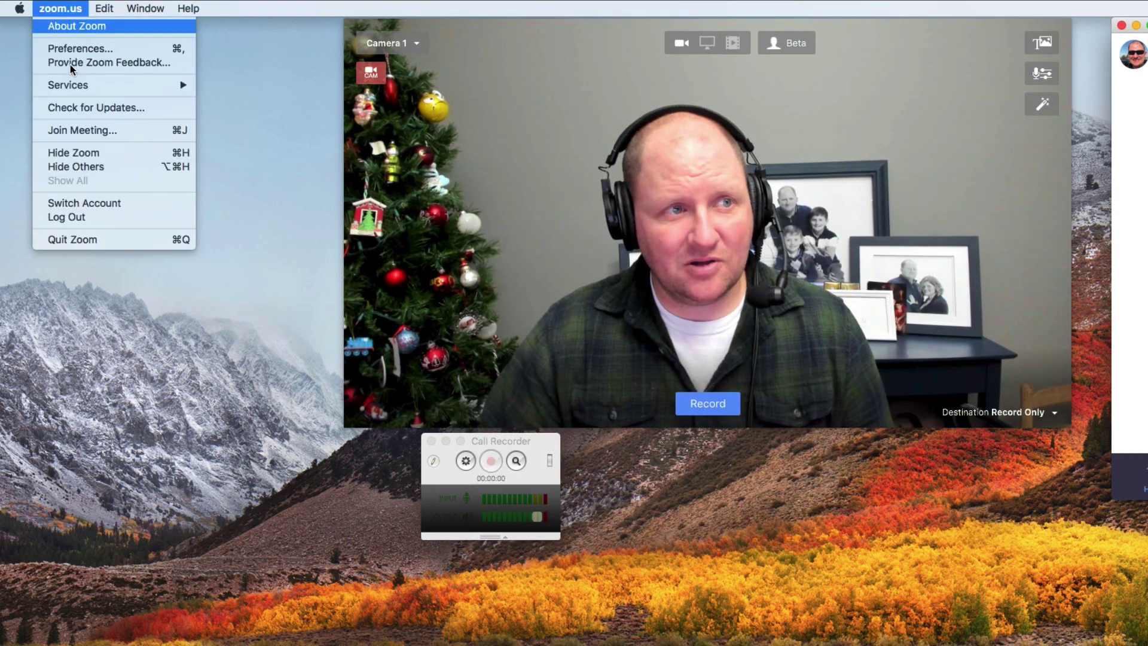
pyautogui.click(99, 237)
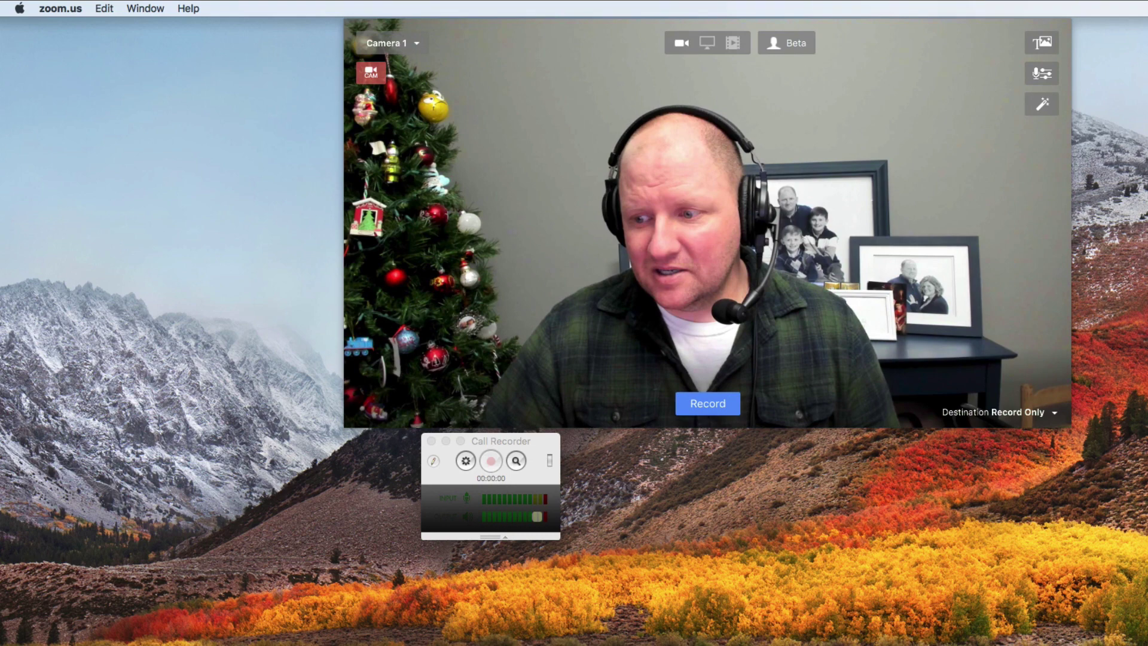
pyautogui.click(826, 289)
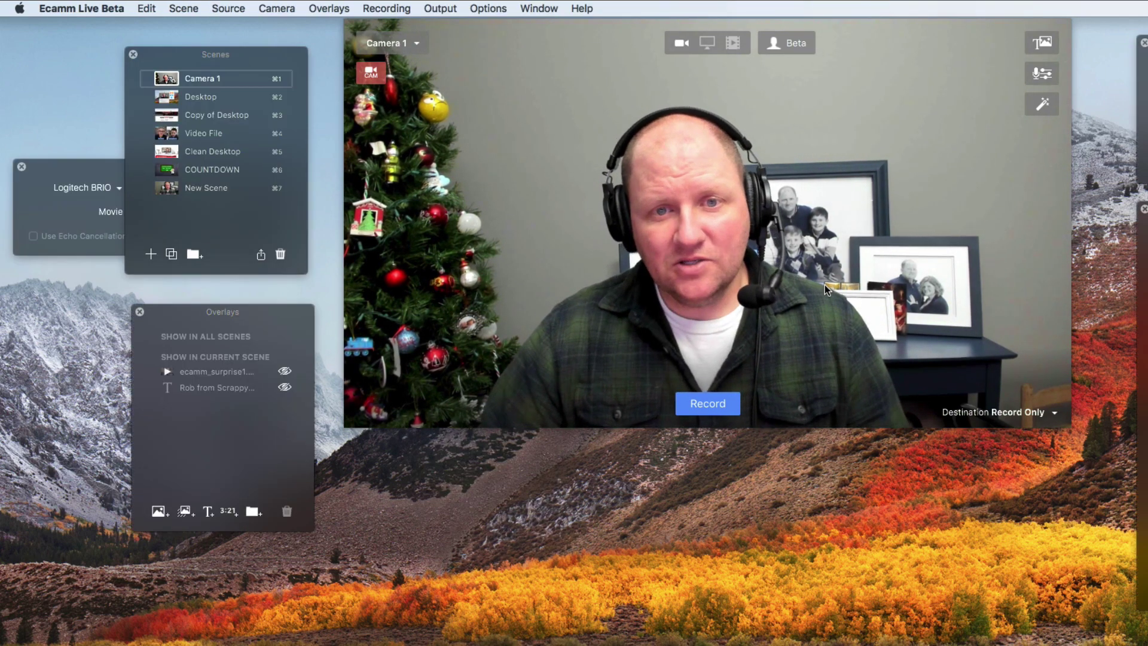
# Relaunch Zoom via Spotlight and open its Video preferences, now showing Ecamm Live Virtual Cam
pyautogui.press('super+space')
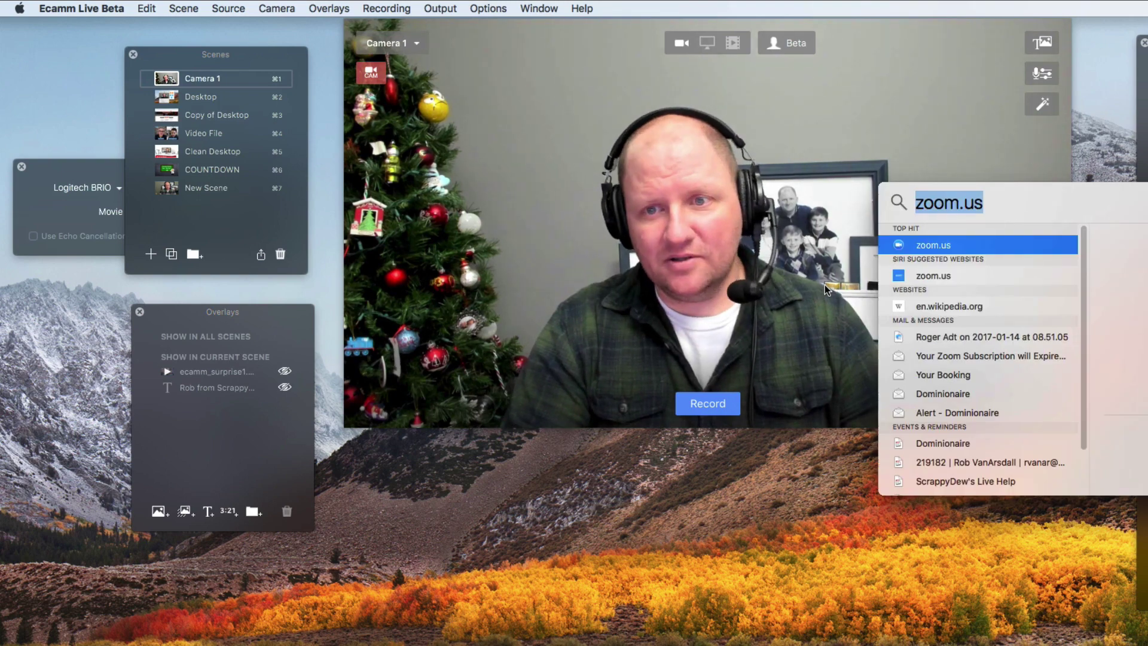
pyautogui.press('Return')
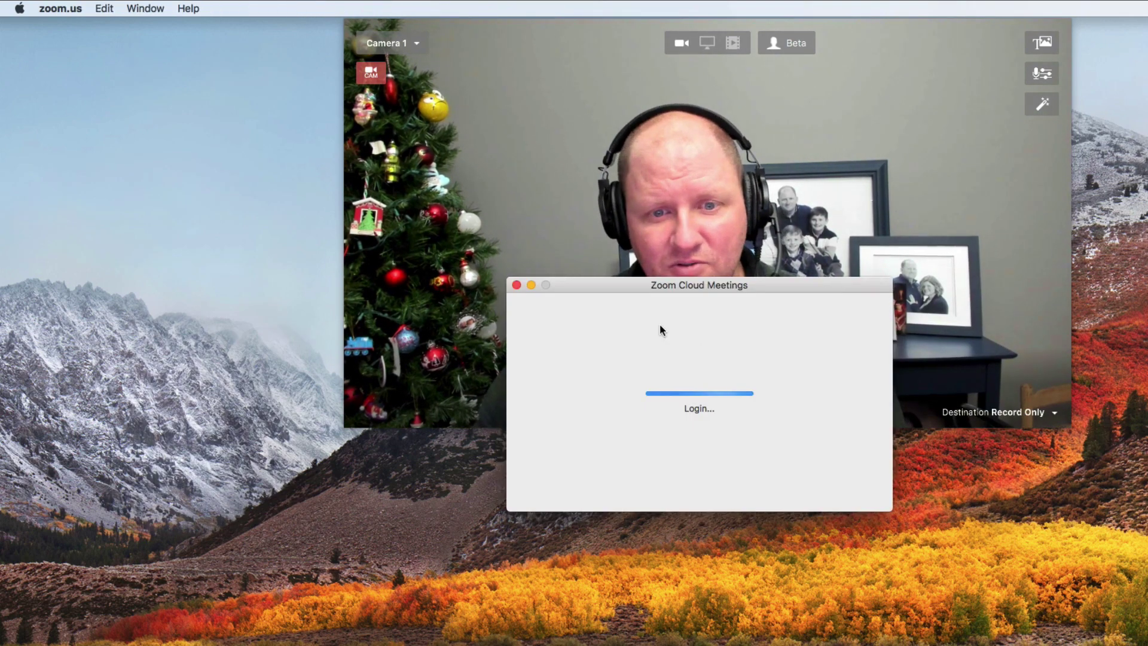
pyautogui.click(60, 9)
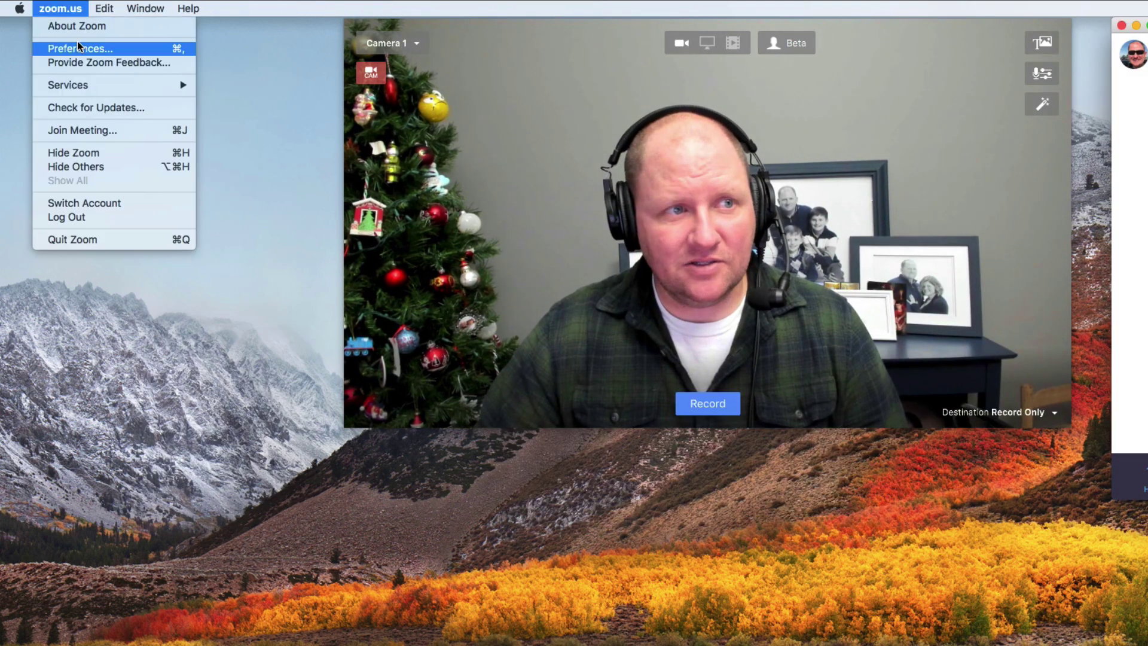
pyautogui.click(89, 46)
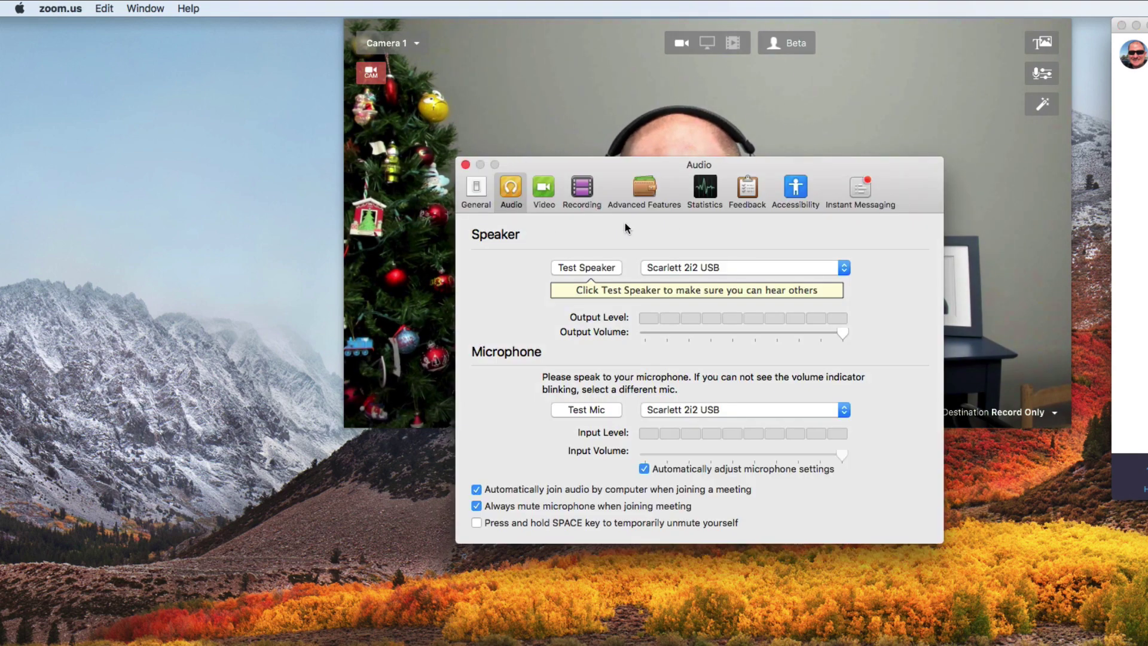
pyautogui.click(543, 190)
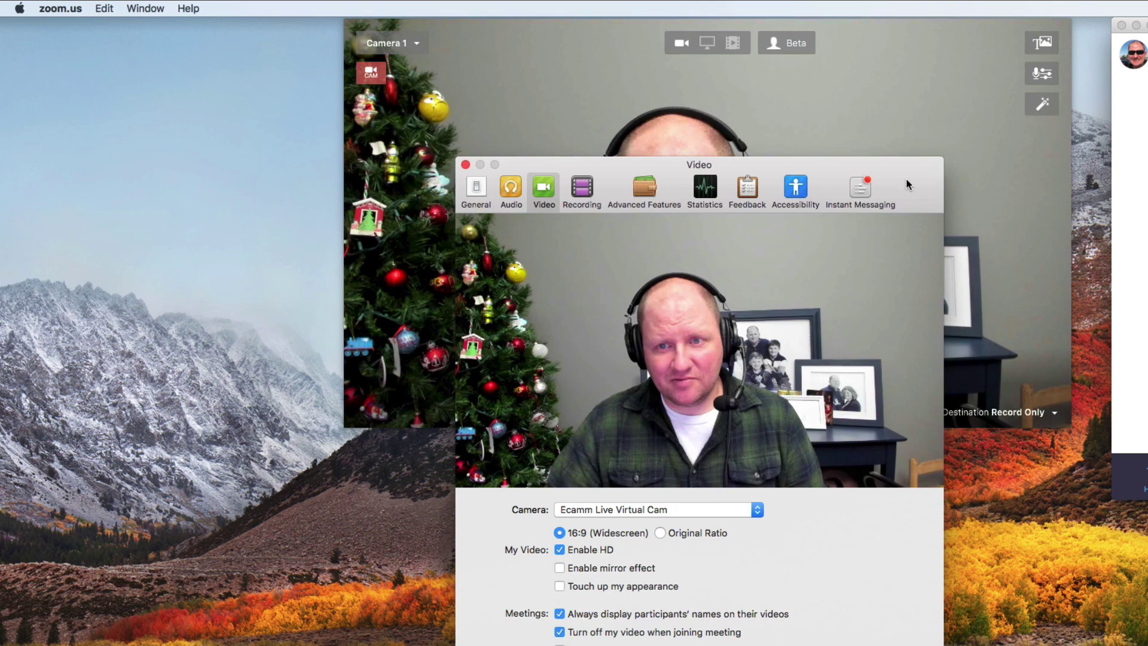
pyautogui.moveTo(906, 178); pyautogui.dragTo(1147, 71)
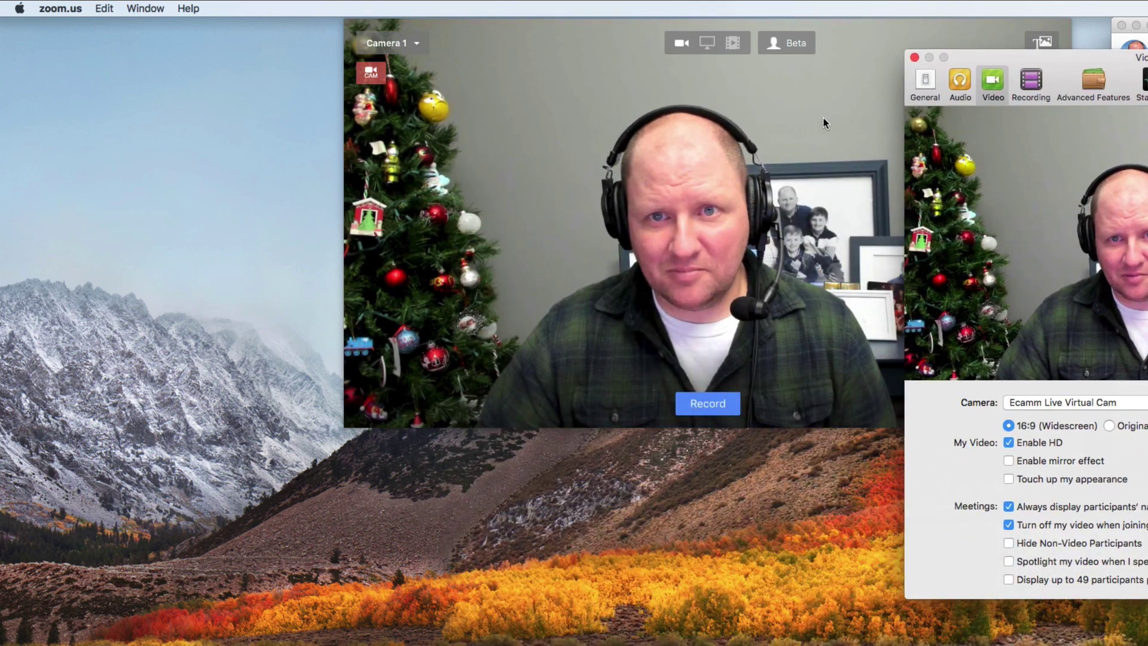
pyautogui.moveTo(824, 122); pyautogui.dragTo(615, 126)
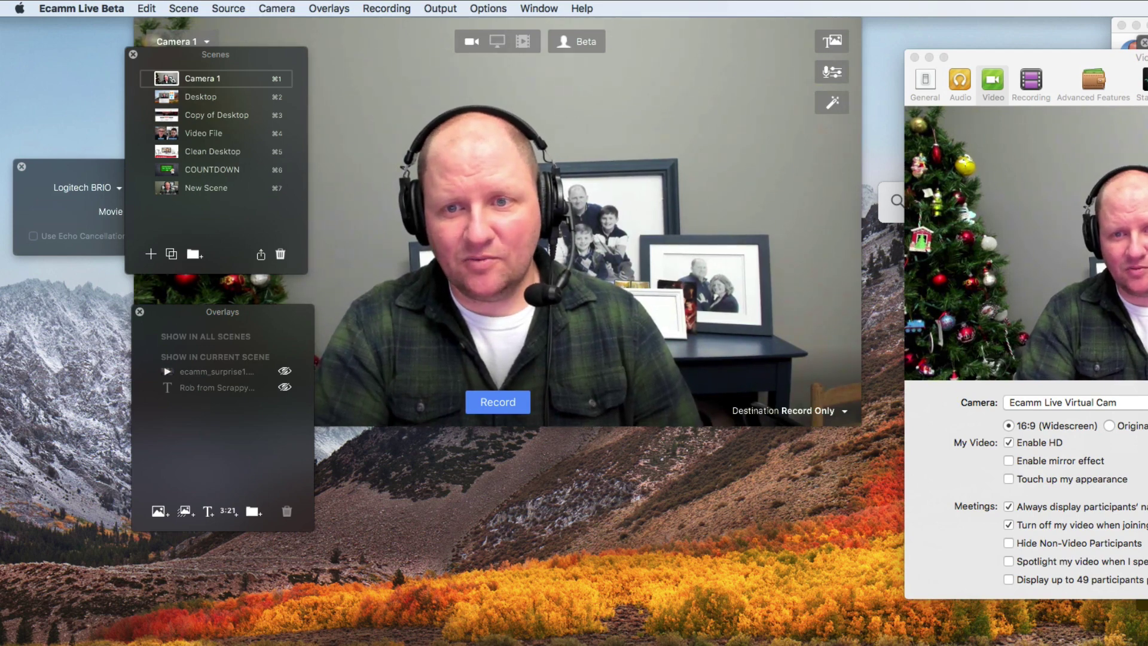
# In Skype's Audio & Video settings, switch the camera from Logitech BRIO to Ecamm Live Virtual Cam
pyautogui.click(888, 327)
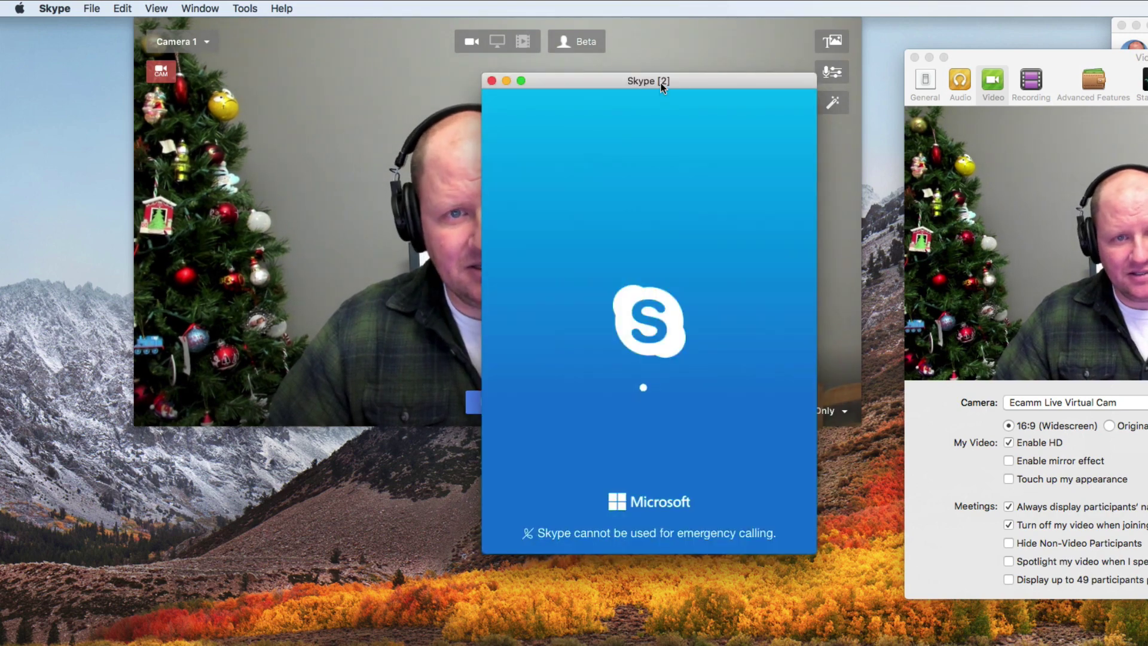
pyautogui.moveTo(686, 106); pyautogui.dragTo(510, 83)
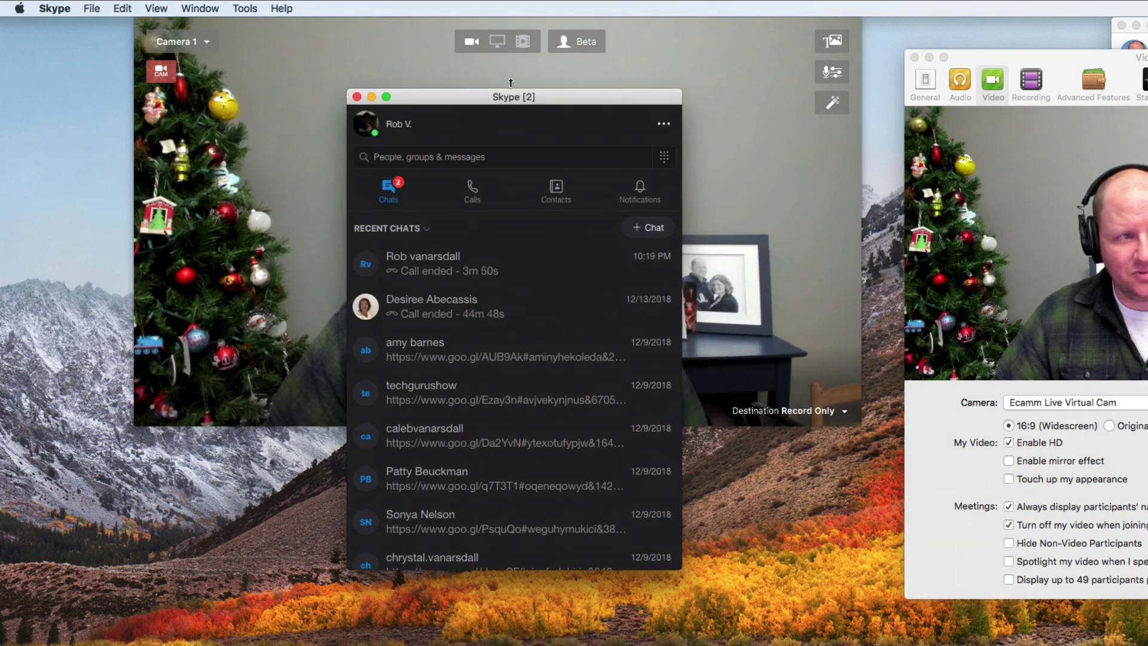
pyautogui.click(49, 7)
pyautogui.click(66, 49)
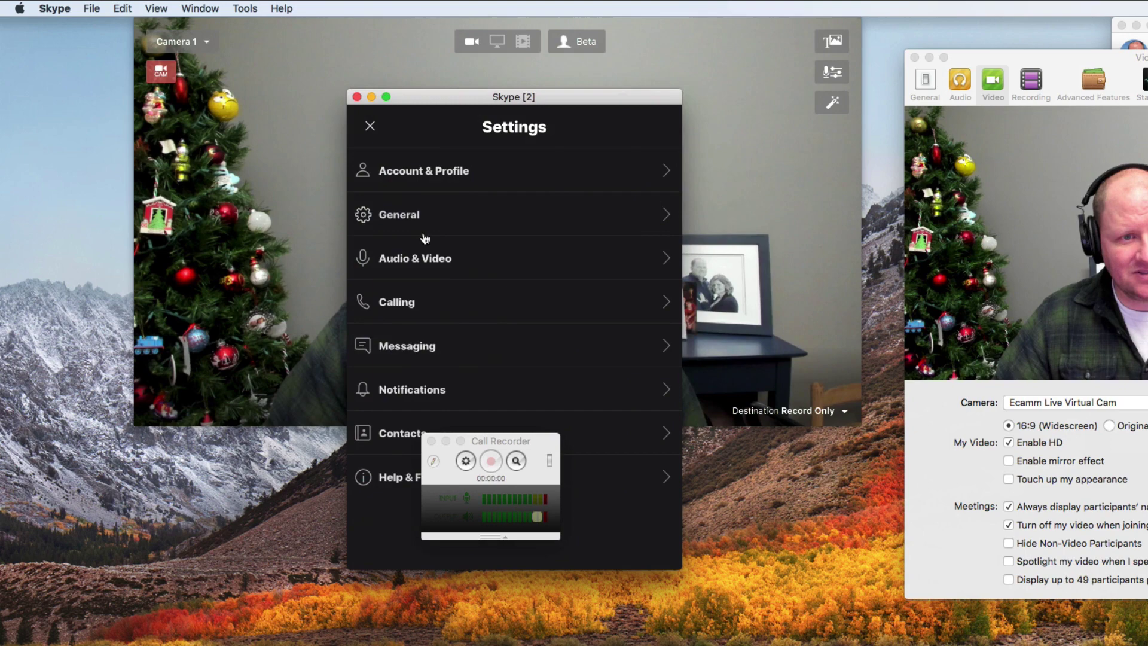
pyautogui.click(432, 261)
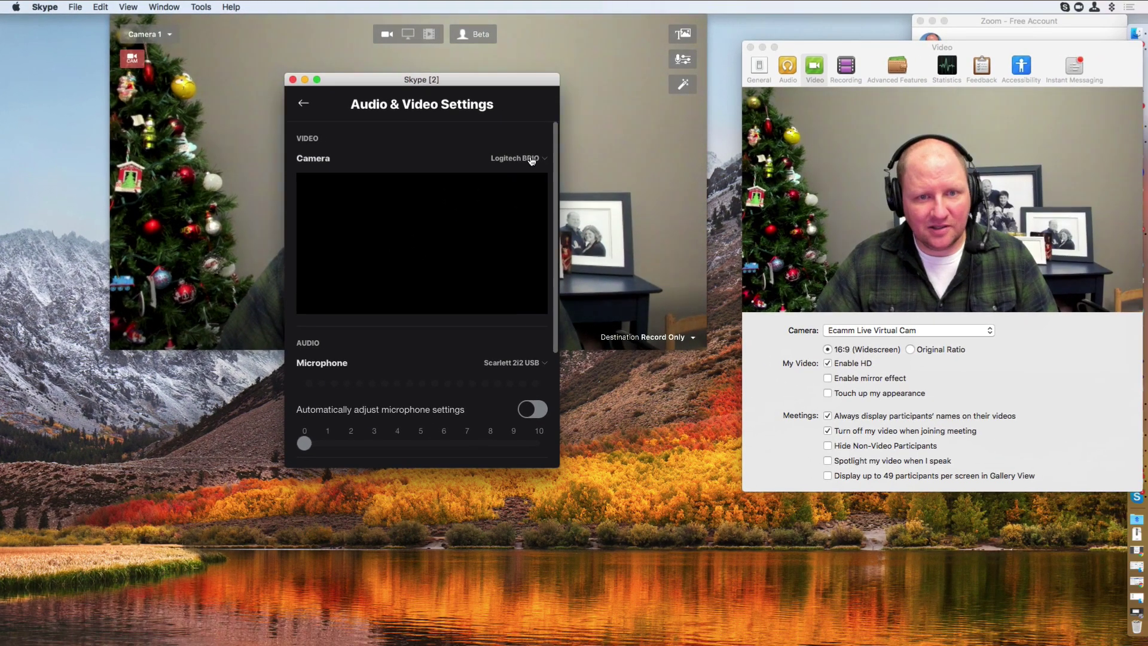
pyautogui.click(531, 158)
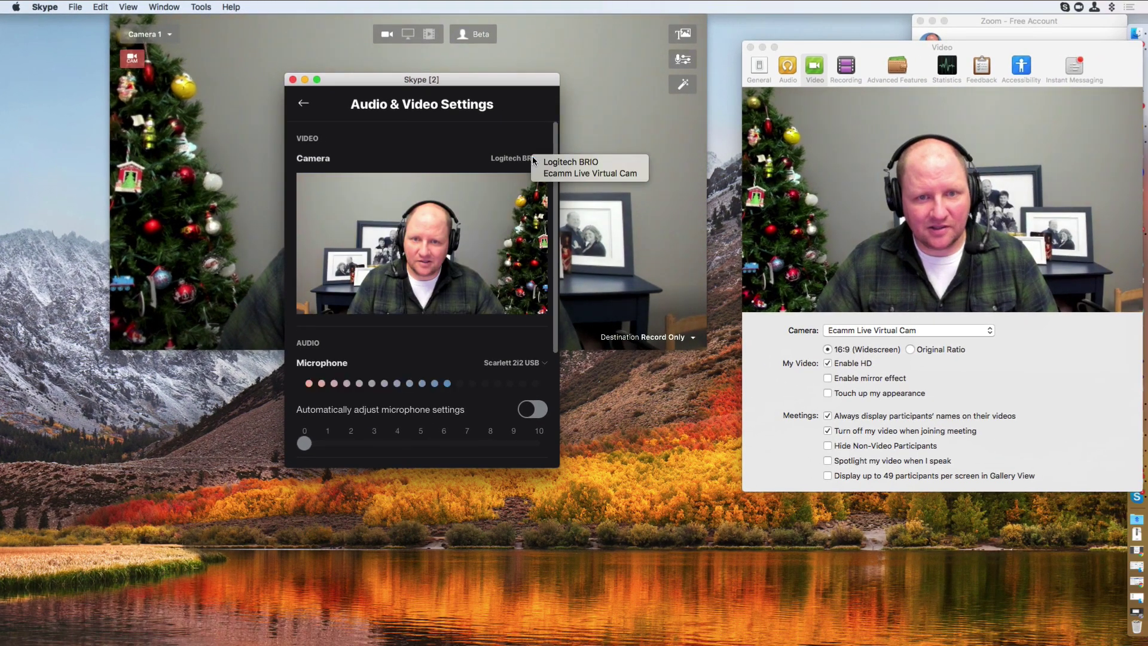
pyautogui.click(567, 176)
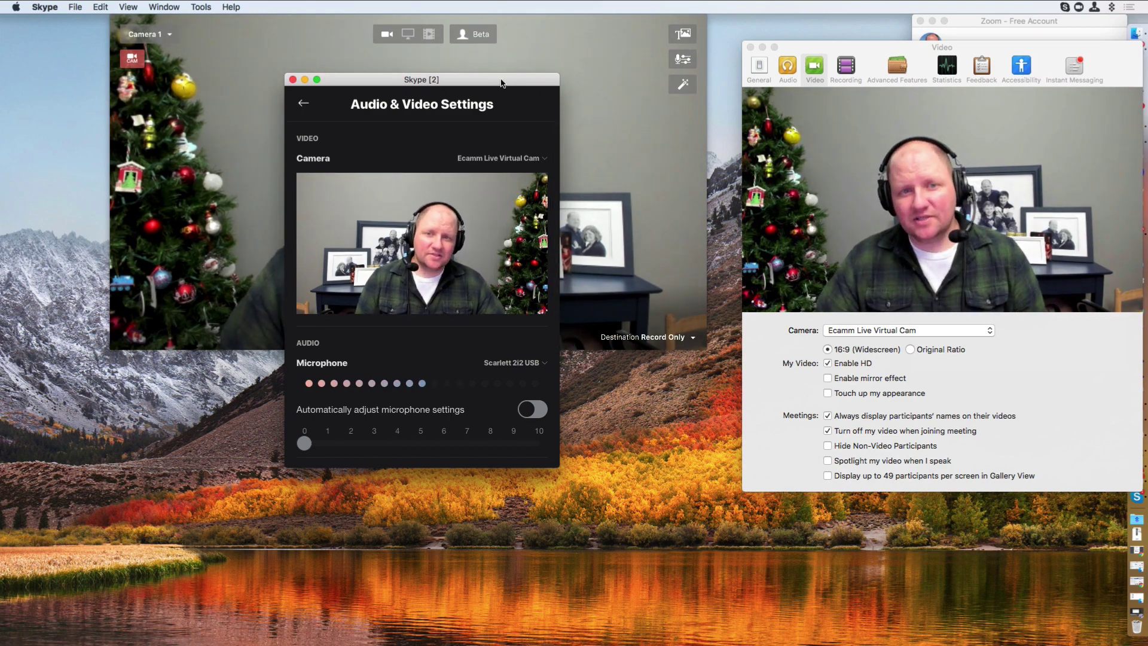
pyautogui.moveTo(504, 82); pyautogui.dragTo(665, 63)
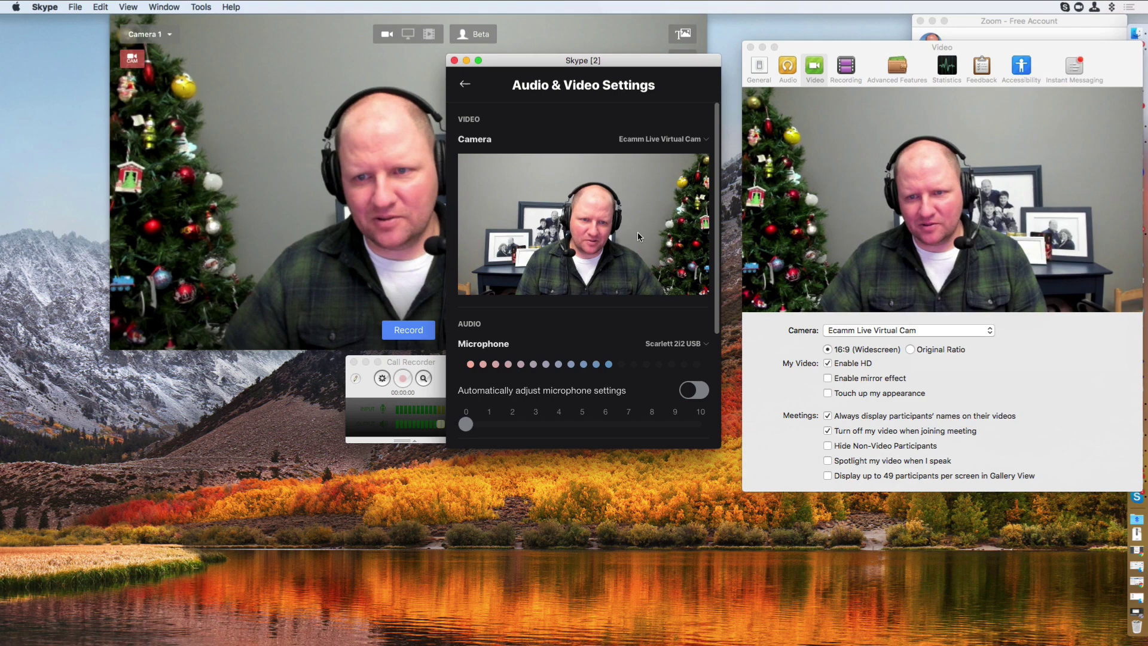
# Move Skype's settings lower left, shrink Ecamm's camera window, and close its Overlays panel
pyautogui.moveTo(383, 194)
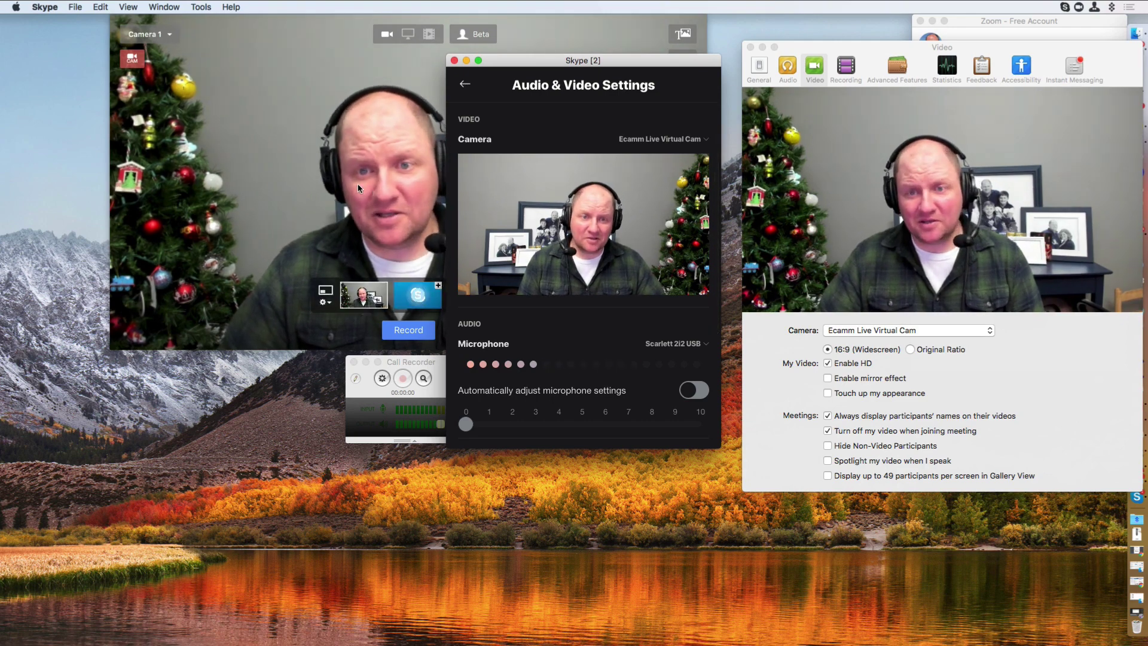
pyautogui.moveTo(628, 66); pyautogui.dragTo(203, 187)
pyautogui.click(637, 102)
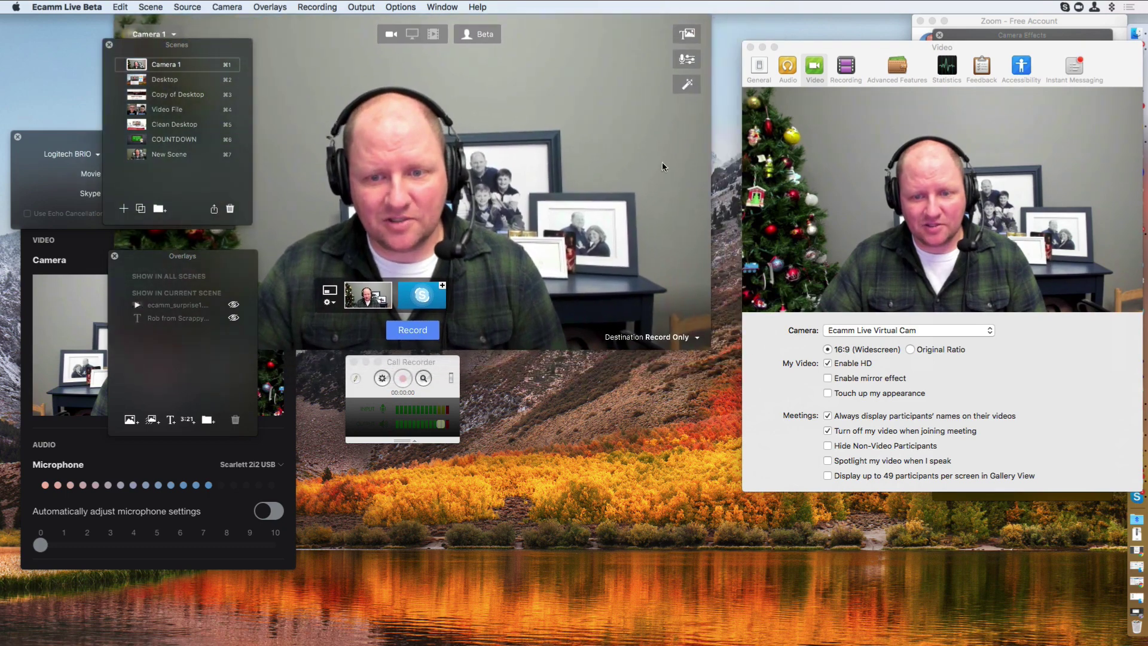
pyautogui.moveTo(711, 350); pyautogui.dragTo(611, 247)
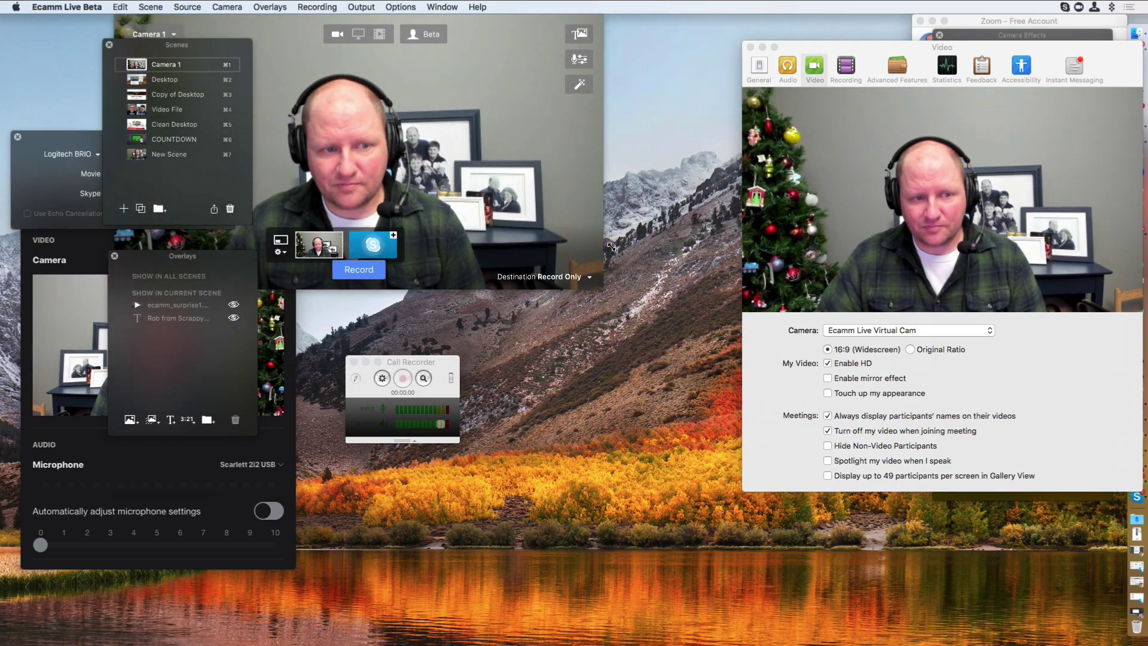
pyautogui.click(115, 257)
pyautogui.moveTo(508, 146); pyautogui.dragTo(669, 147)
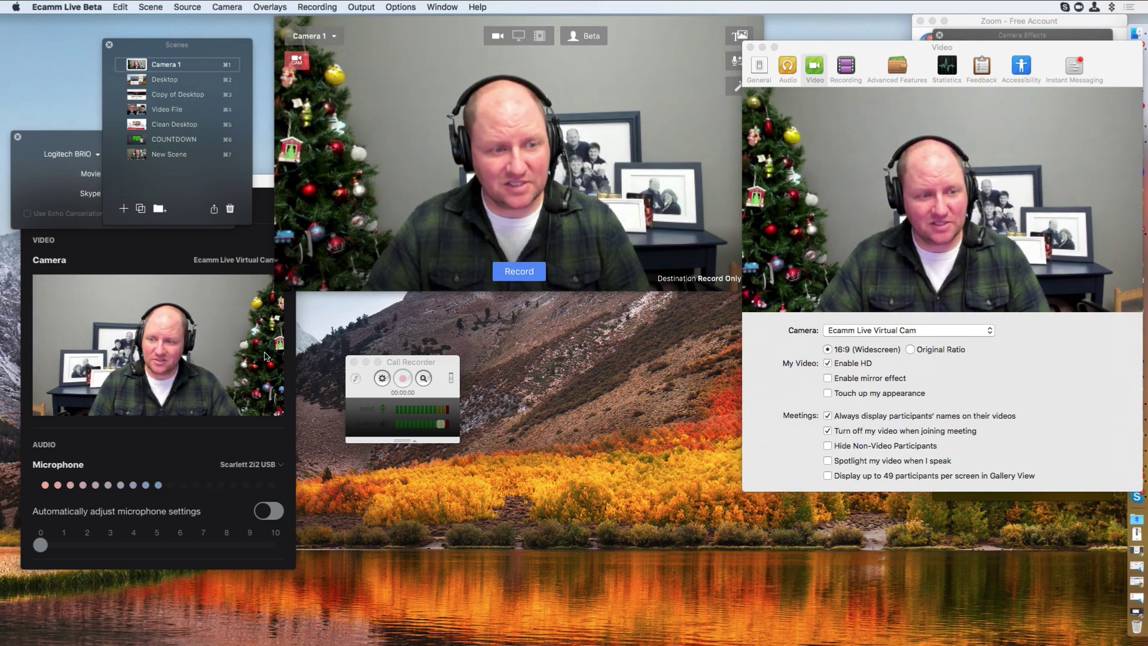
pyautogui.moveTo(479, 158)
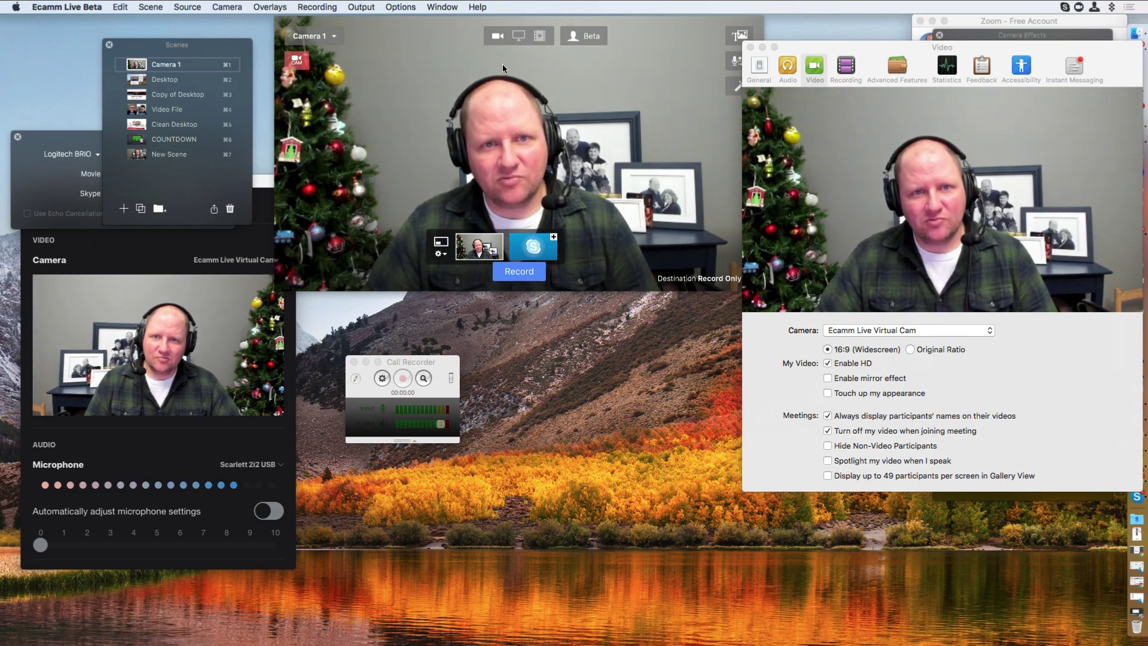
pyautogui.click(519, 37)
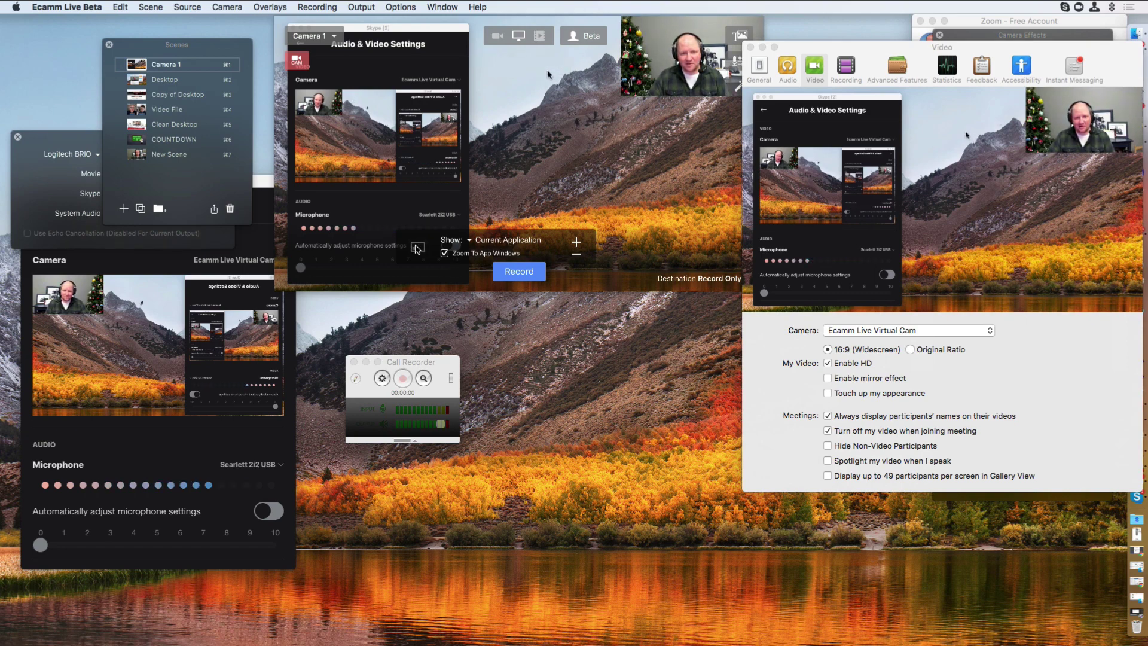
pyautogui.click(418, 248)
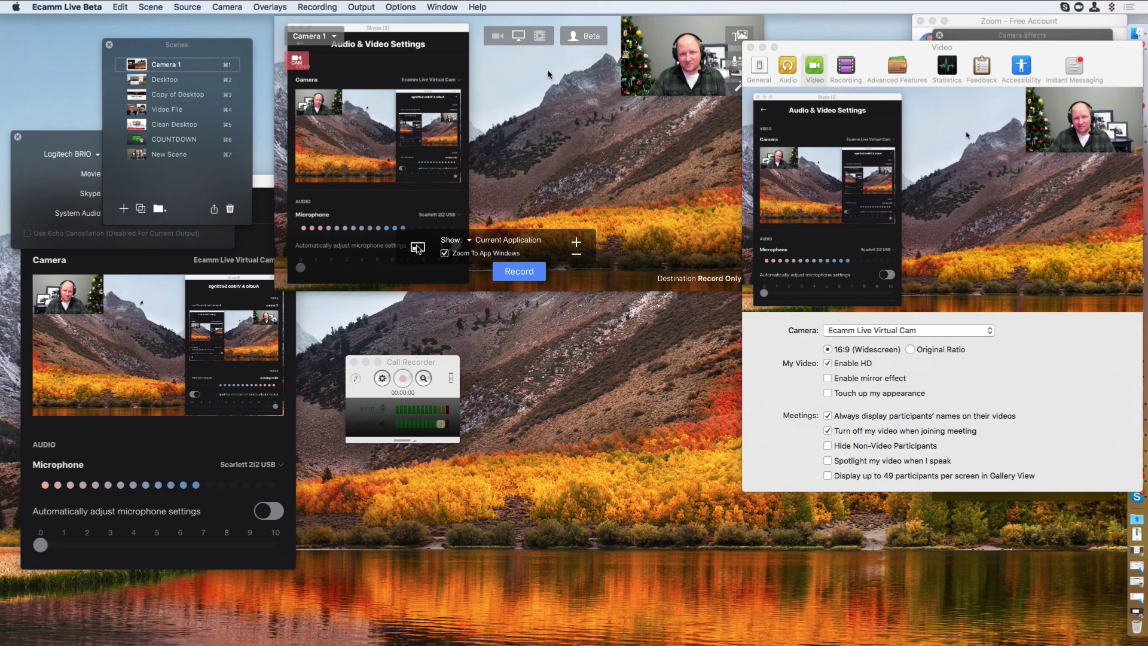
pyautogui.click(495, 36)
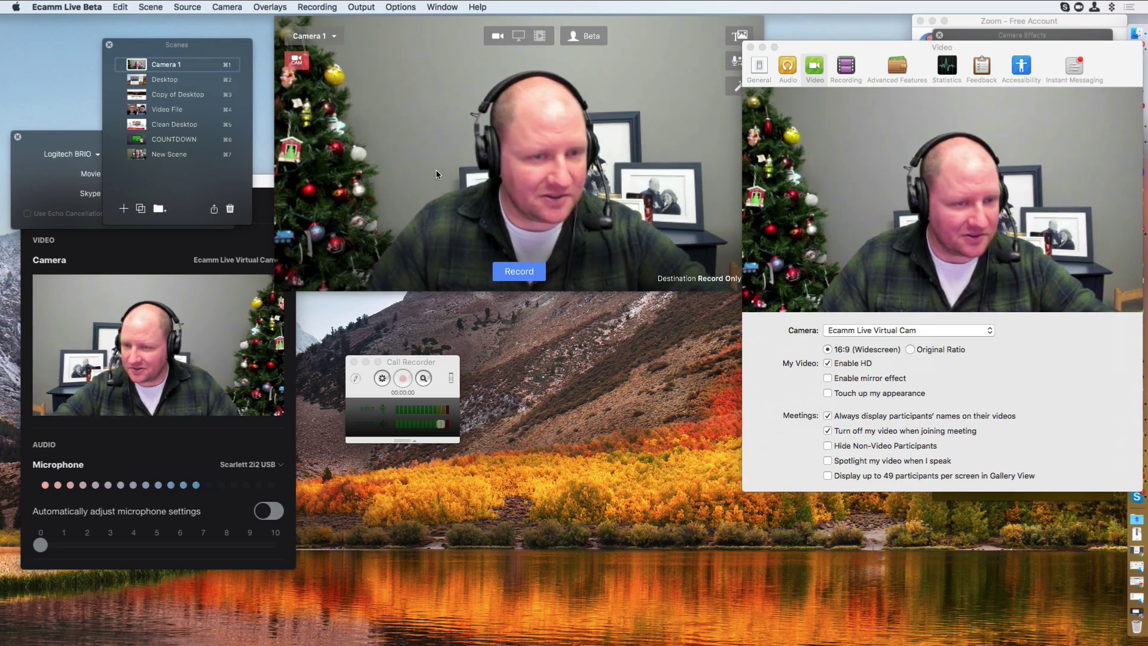
# Open Ecamm's Overlays panel with Cmd+Shift+O and enable the name-title lower-third overlay
pyautogui.press('super+shift+o')
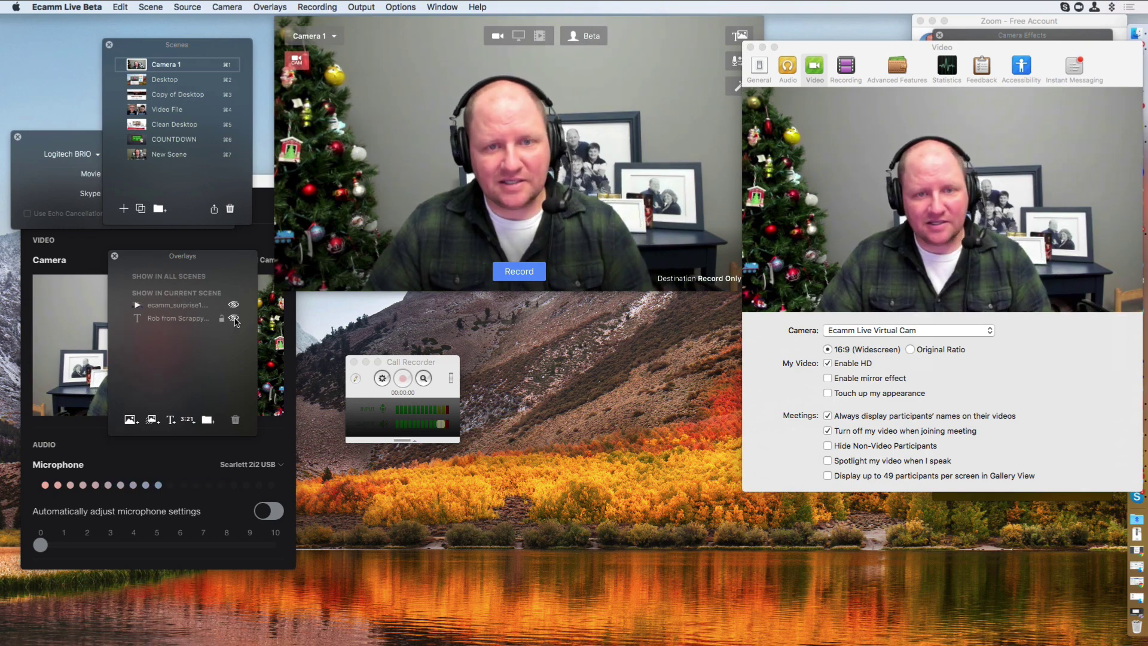
pyautogui.click(234, 318)
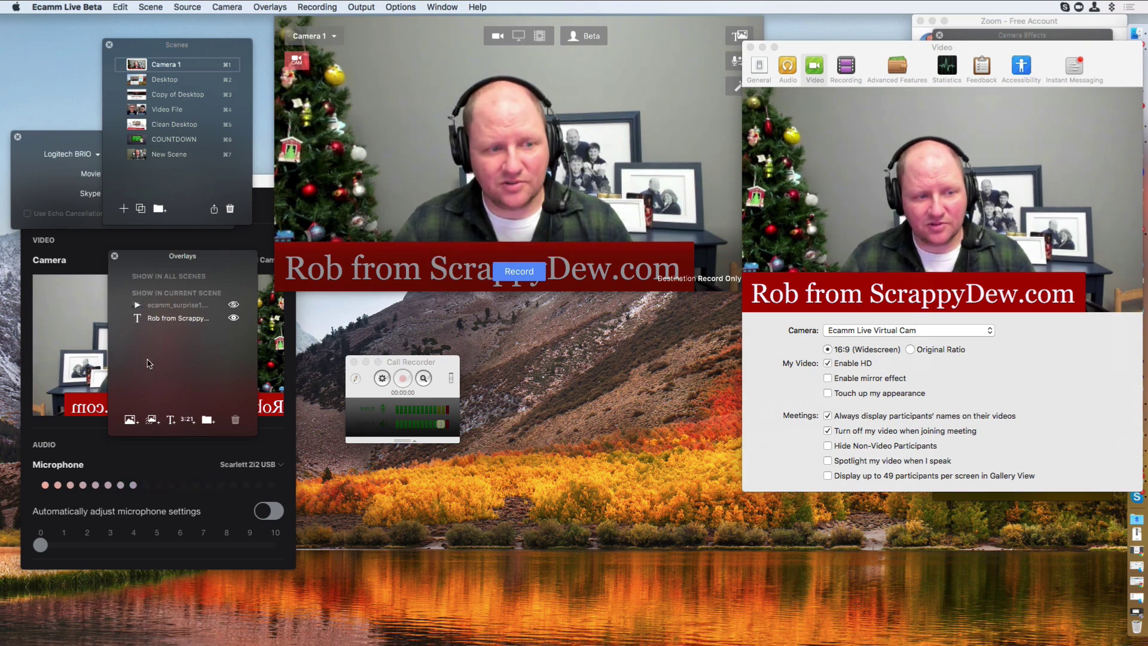
pyautogui.moveTo(145, 262); pyautogui.dragTo(556, 333)
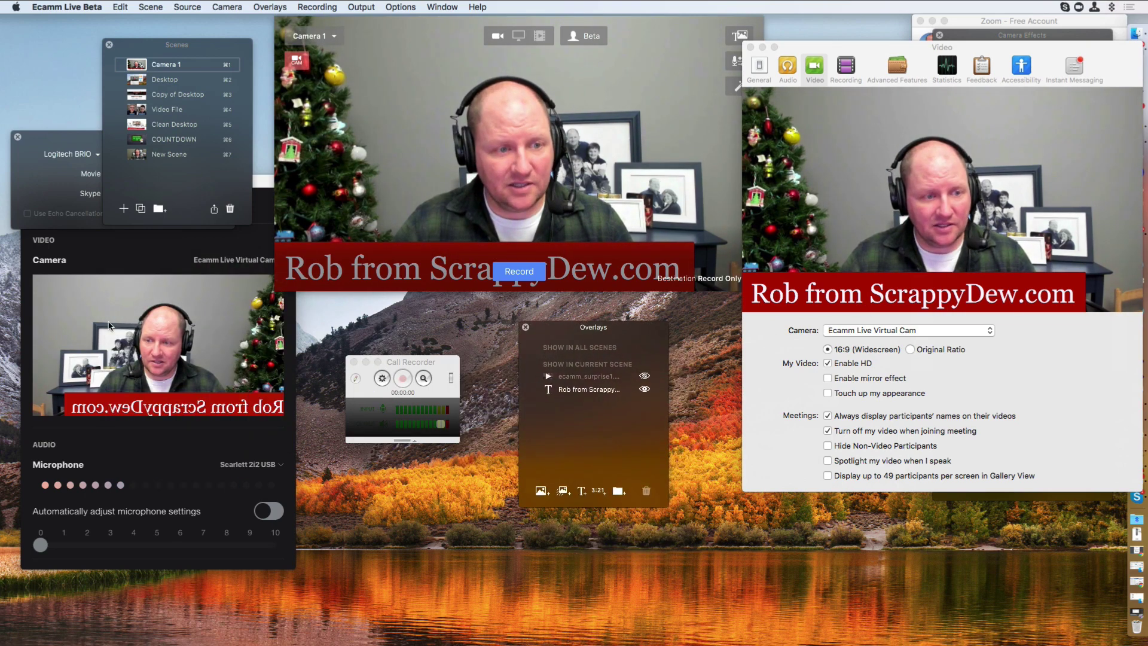
pyautogui.click(163, 364)
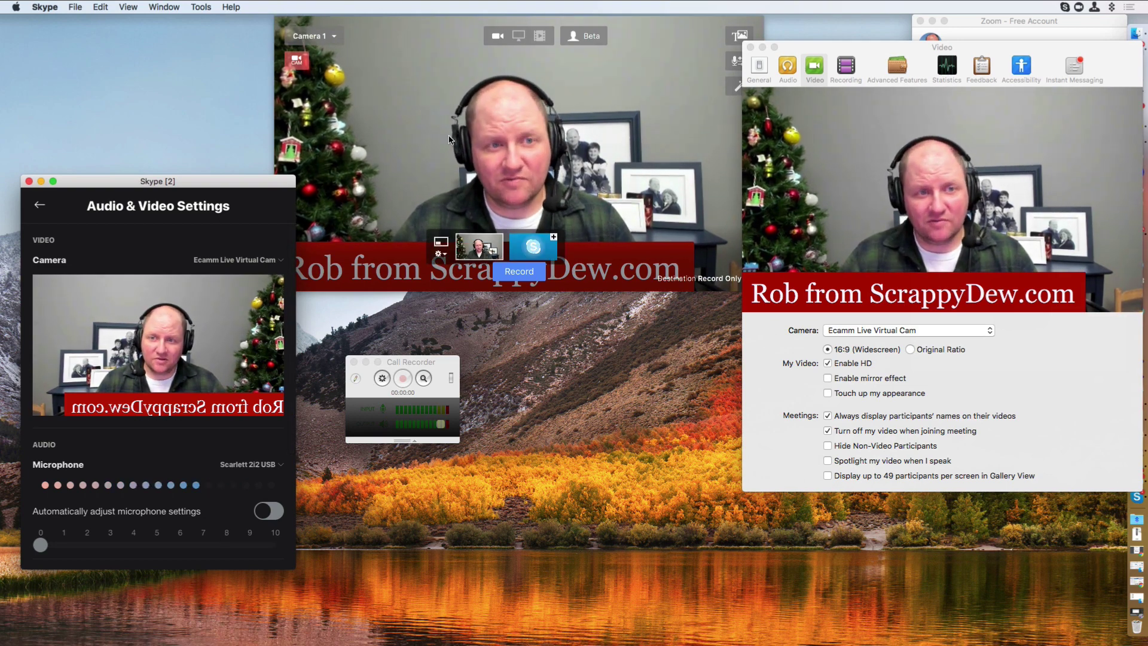
# Bring Ecamm Live back to the front and confirm Output > Virtual Cam is still On
pyautogui.click(169, 8)
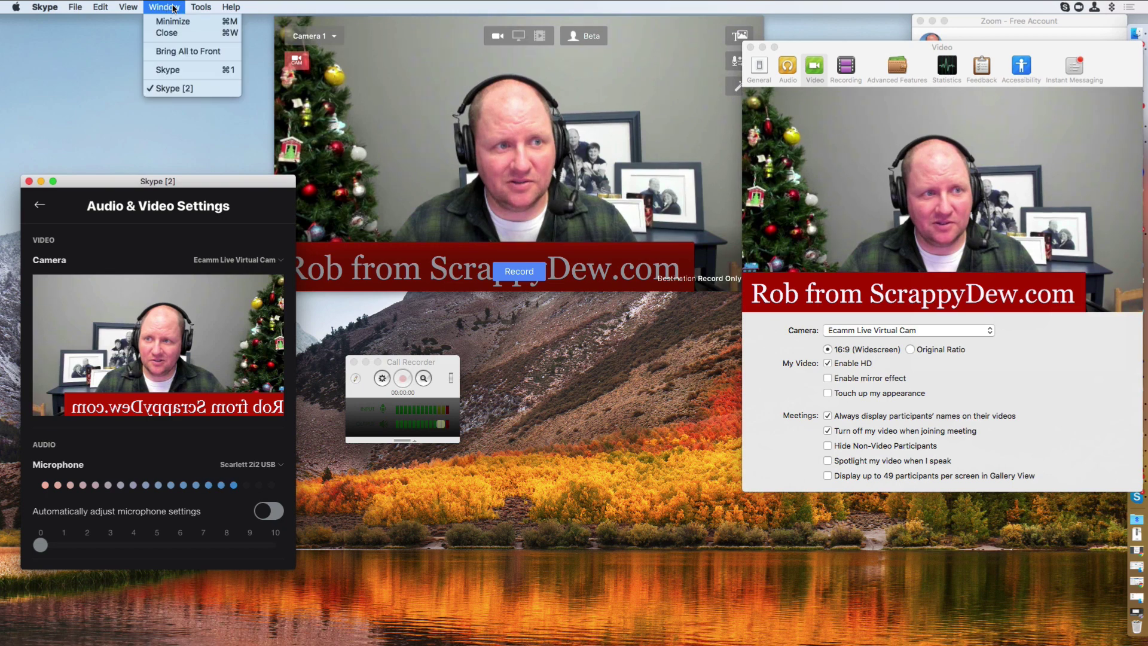
pyautogui.moveTo(202, 6)
pyautogui.click(488, 145)
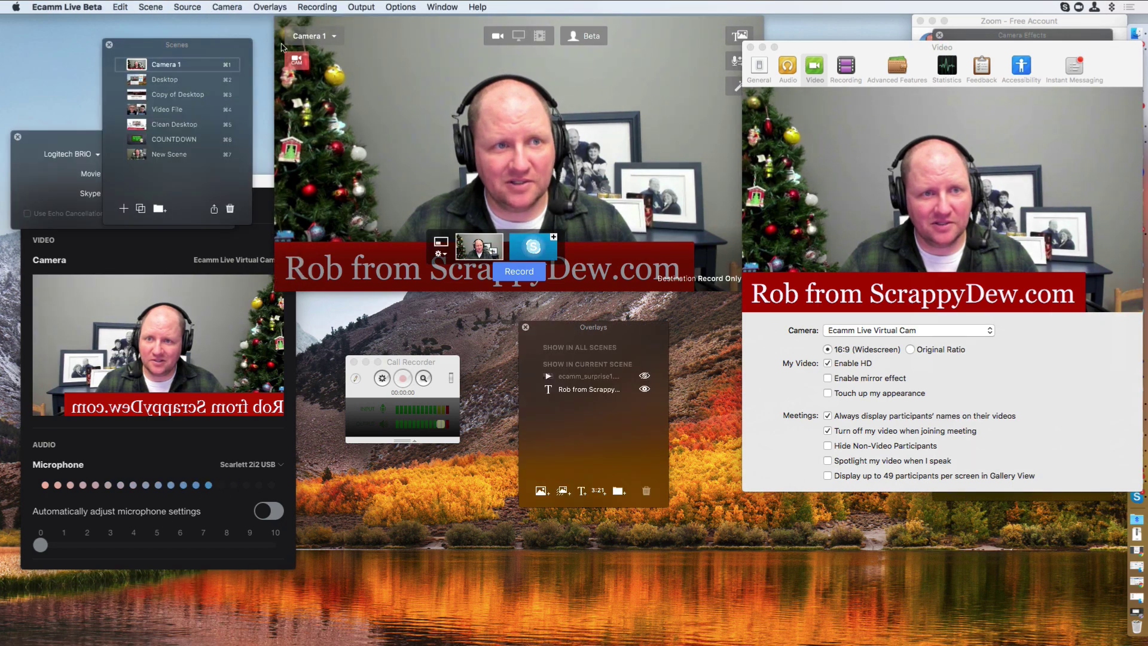
pyautogui.click(317, 7)
pyautogui.moveTo(361, 6)
pyautogui.moveTo(410, 90)
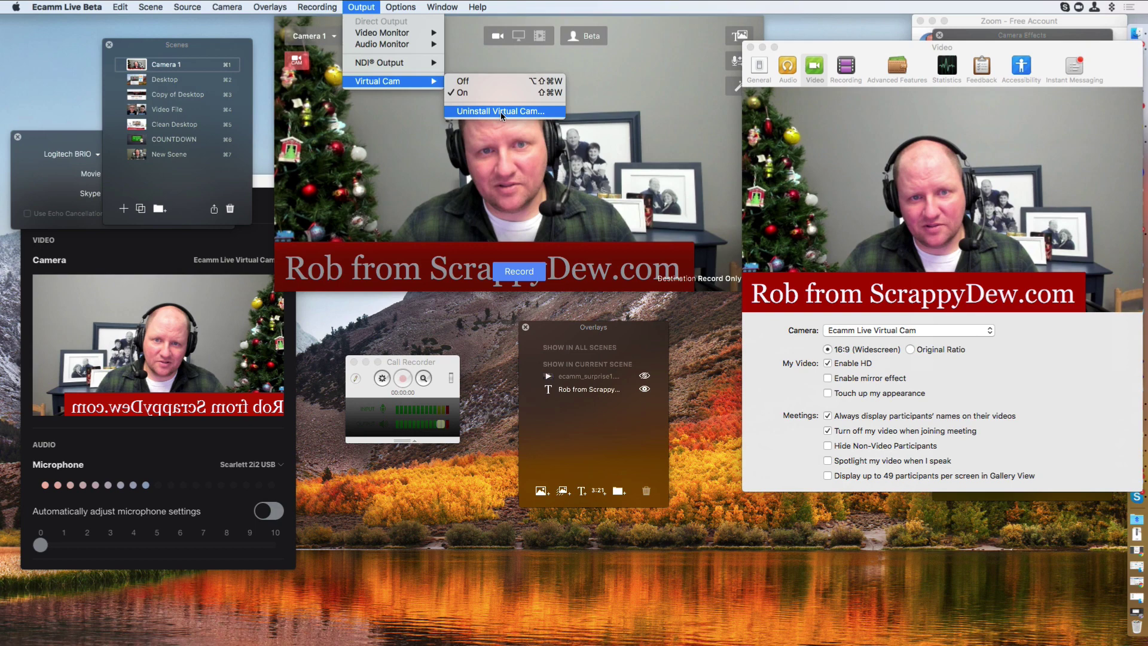
pyautogui.click(426, 175)
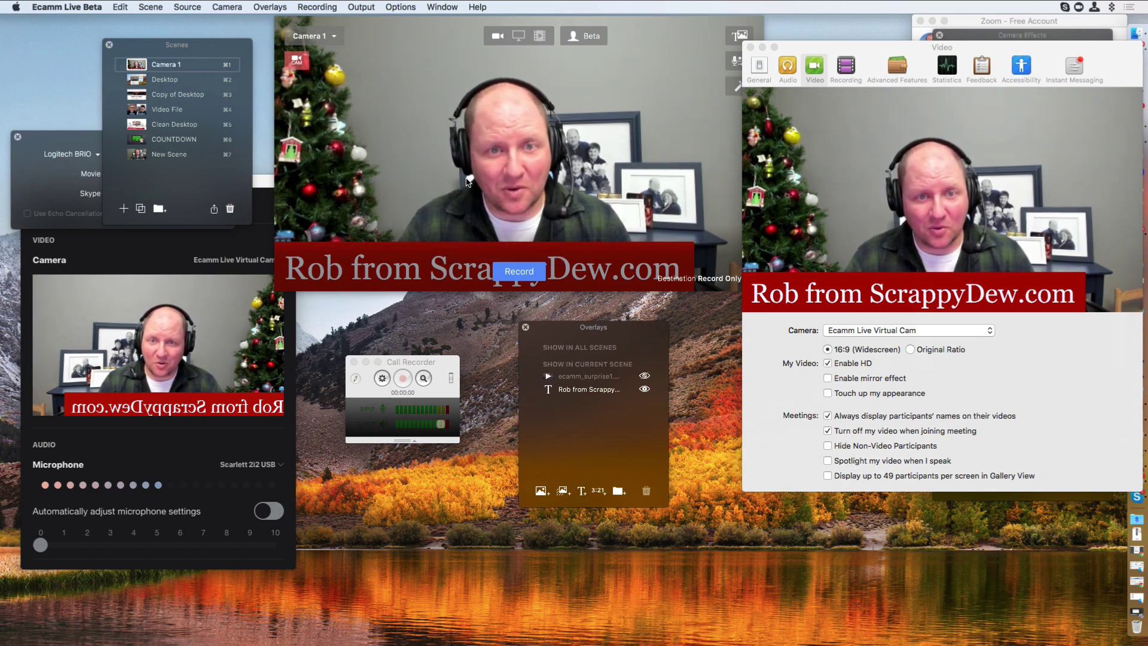
pyautogui.moveTo(560, 141)
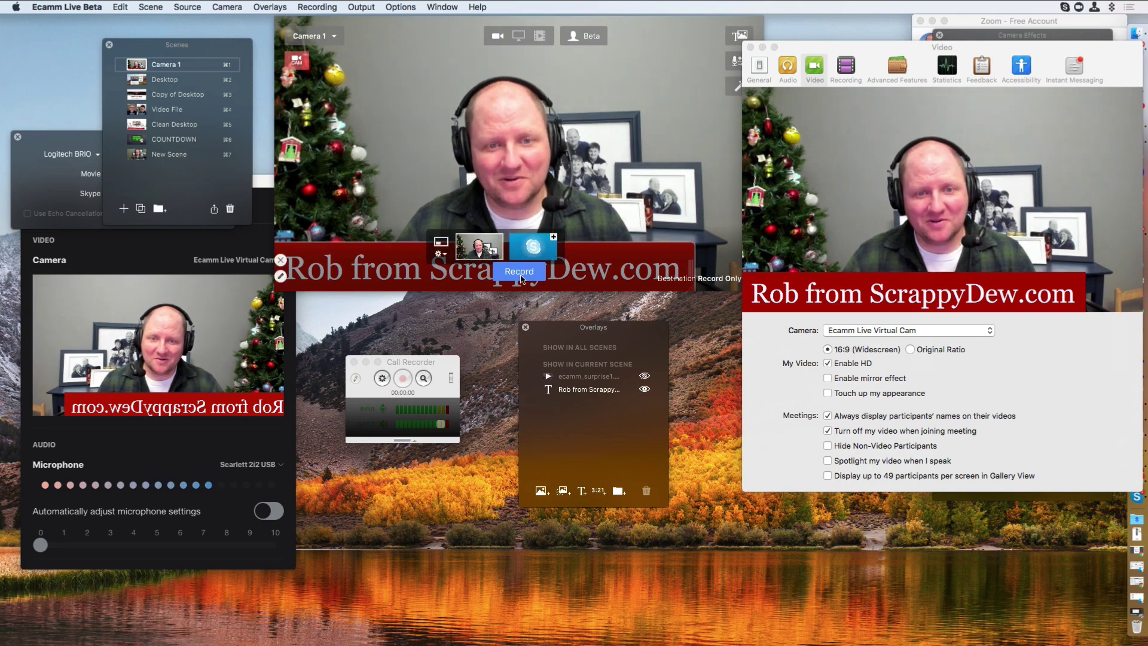